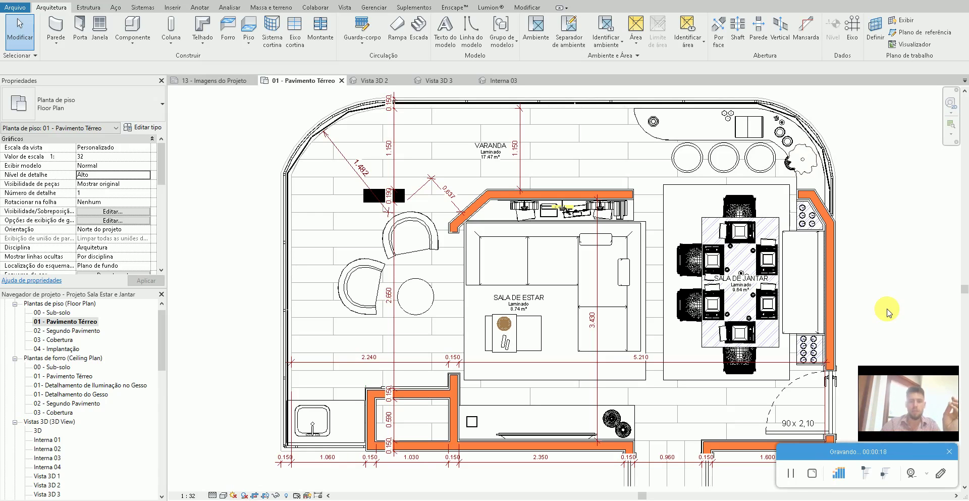
Zoom and pan the 01 - Pavimento Térreo plan onto the lower wall's 0.150 and 2.350 dimensions
{"action": "scroll", "coordinate": [526, 461], "scroll_direction": "up", "scroll_amount": 2}
{"action": "scroll", "coordinate": [535, 453], "scroll_direction": "up", "scroll_amount": 1}
{"action": "scroll", "coordinate": [535, 453], "scroll_direction": "up", "scroll_amount": 2}
{"action": "middle_click_drag", "start_coordinate": [531, 447], "coordinate": [563, 379]}
{"action": "scroll", "coordinate": [562, 375], "scroll_direction": "up", "scroll_amount": 1}
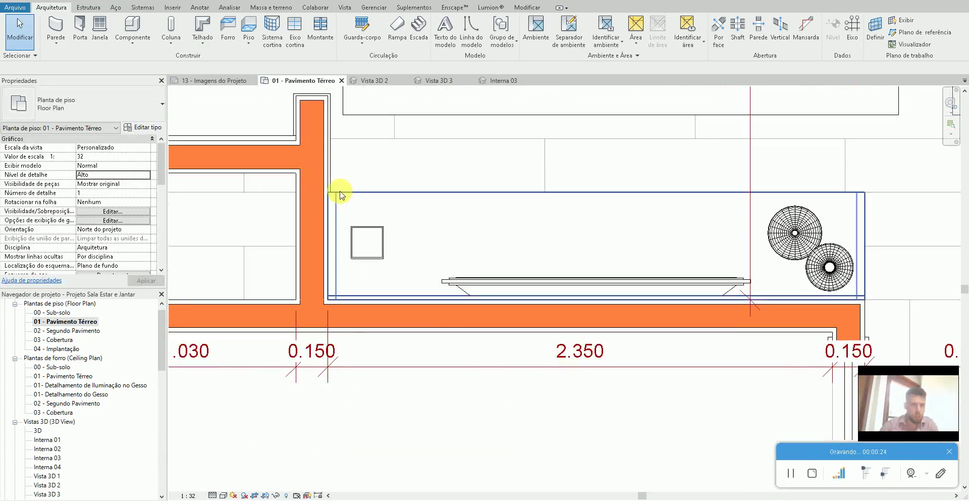
{"action": "left_click", "coordinate": [374, 9]}
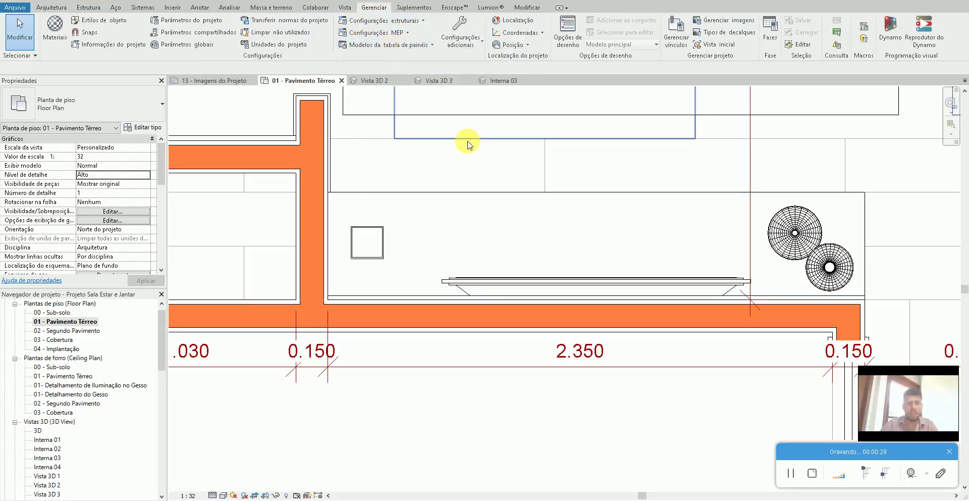
Set the project's linear unit rounding to 2 decimal places in Unidades do projeto
{"action": "left_click", "coordinate": [272, 44]}
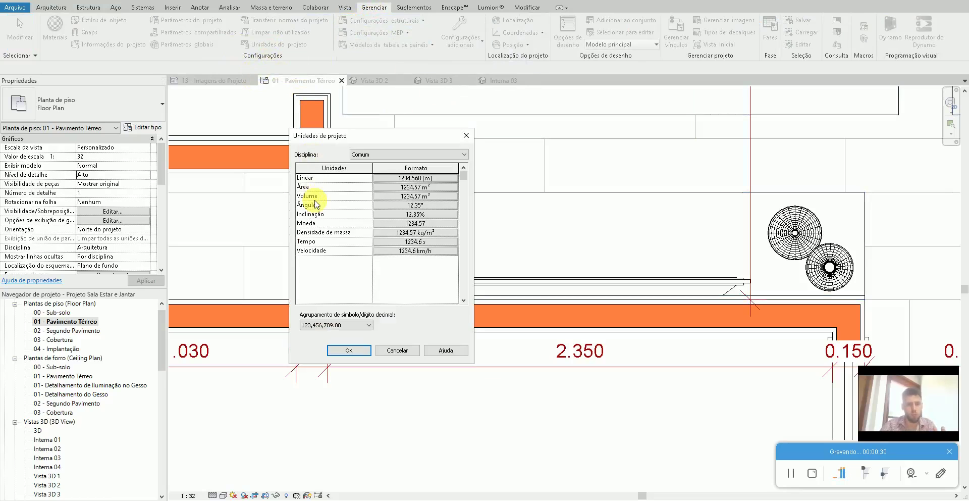
{"action": "left_click_drag", "start_coordinate": [407, 137], "coordinate": [327, 137]}
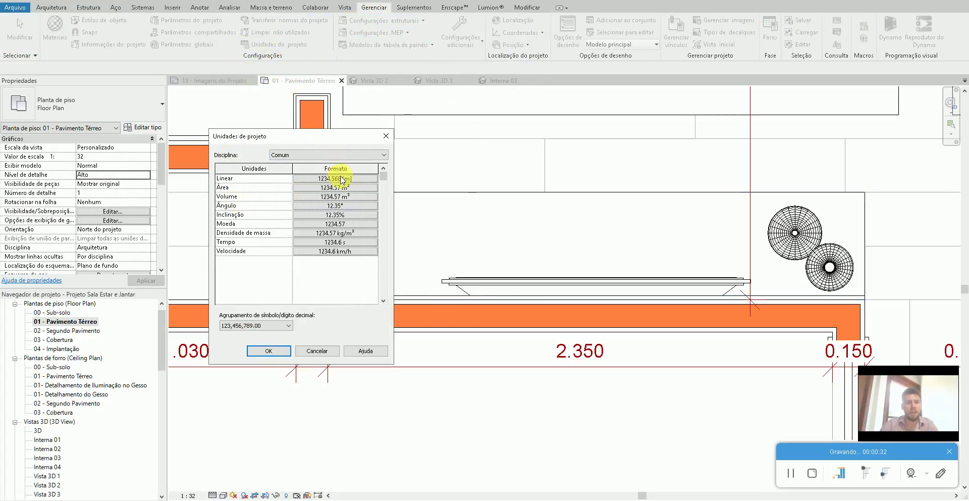
{"action": "left_click", "coordinate": [343, 180]}
{"action": "left_click", "coordinate": [467, 215]}
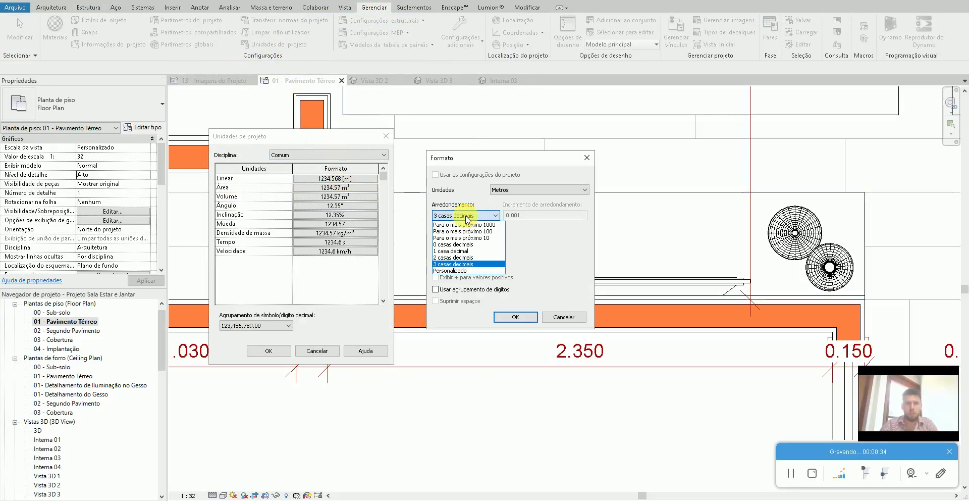
{"action": "left_click", "coordinate": [467, 263]}
{"action": "left_click", "coordinate": [516, 318]}
{"action": "left_click", "coordinate": [268, 351]}
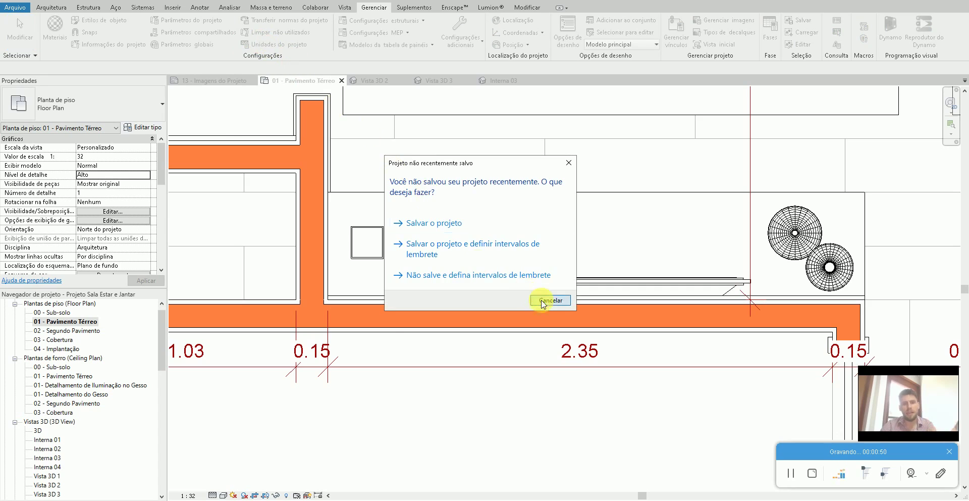
Dismiss the save reminder and review the Área unit format without changes
{"action": "left_click", "coordinate": [543, 300]}
{"action": "left_click", "coordinate": [329, 188]}
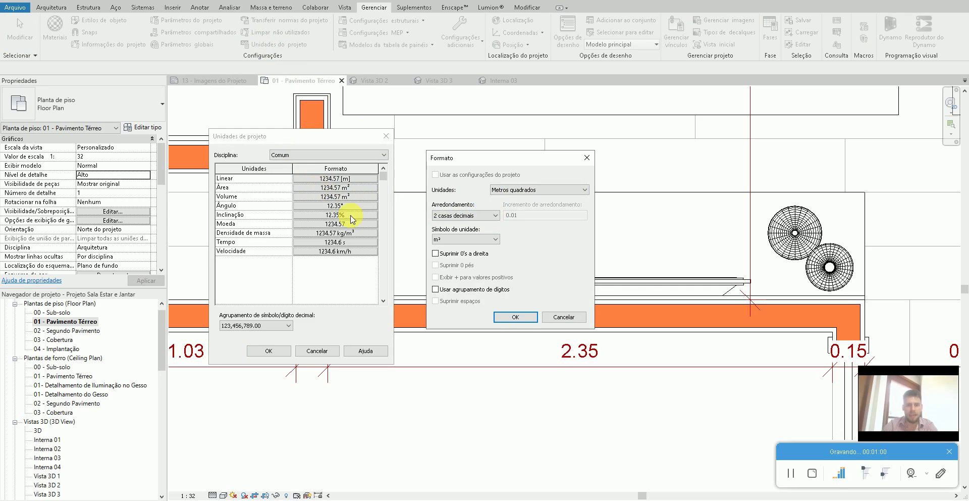
{"action": "left_click", "coordinate": [505, 317]}
{"action": "left_click", "coordinate": [318, 349]}
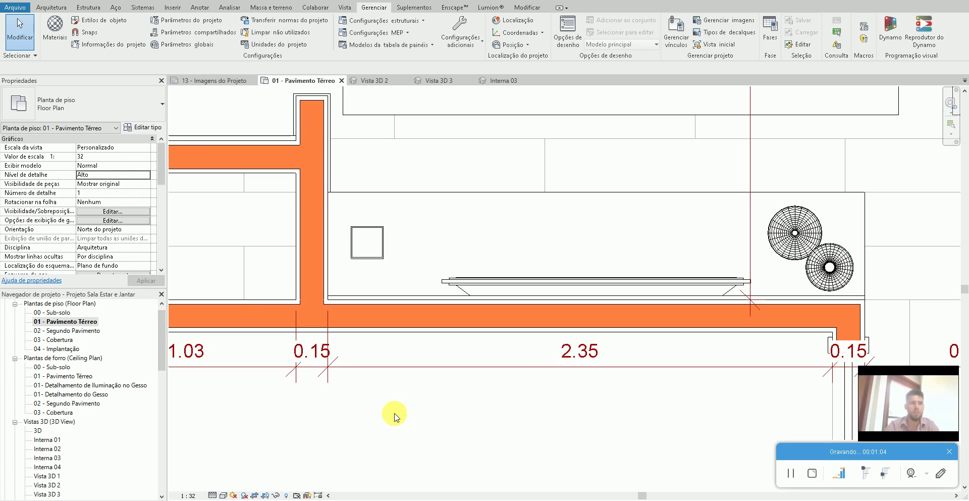
Select the 2.35 dimension, keep its type, and preview its type properties
{"action": "left_click", "coordinate": [581, 365]}
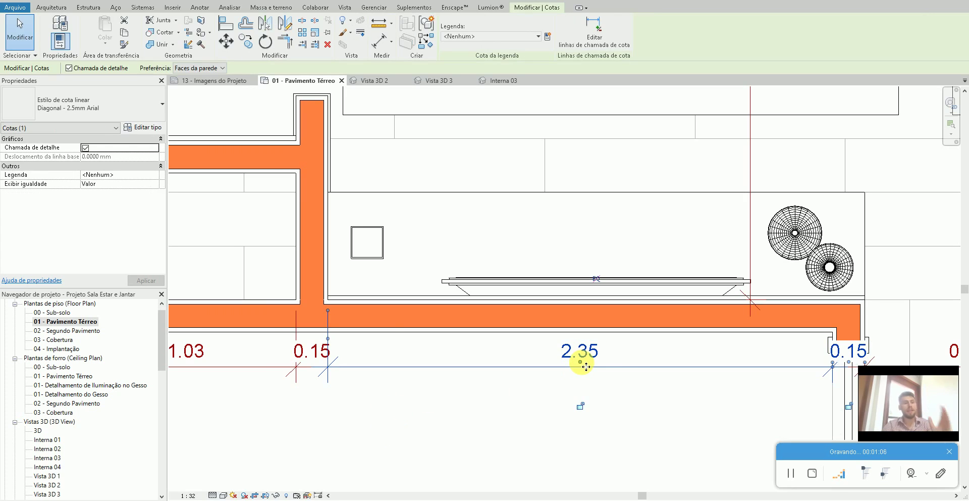
{"action": "left_click", "coordinate": [66, 98]}
{"action": "left_click", "coordinate": [70, 111]}
{"action": "left_click", "coordinate": [151, 127]}
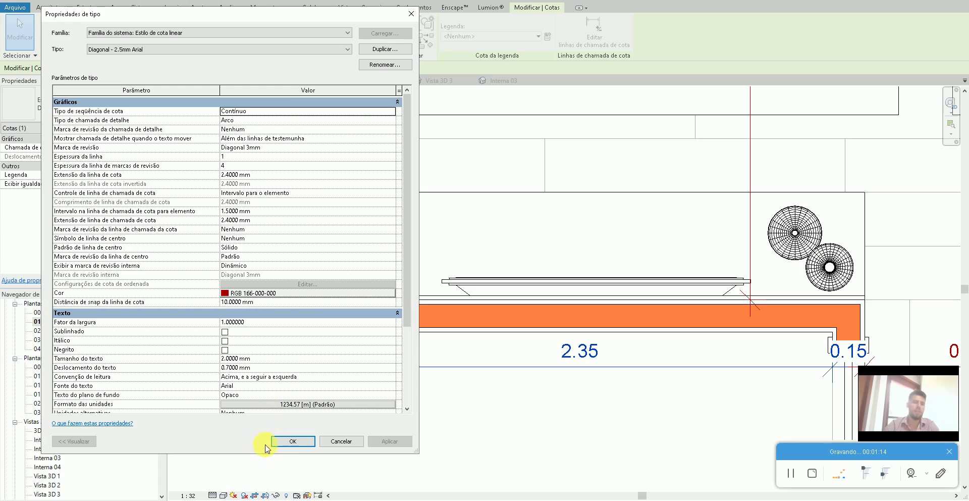
{"action": "left_click", "coordinate": [341, 451]}
{"action": "left_click", "coordinate": [504, 397]}
Select the 0.15 / 1.03 / 0.15 dimension string and open its type properties
{"action": "scroll", "coordinate": [219, 416], "scroll_direction": "up", "scroll_amount": 3}
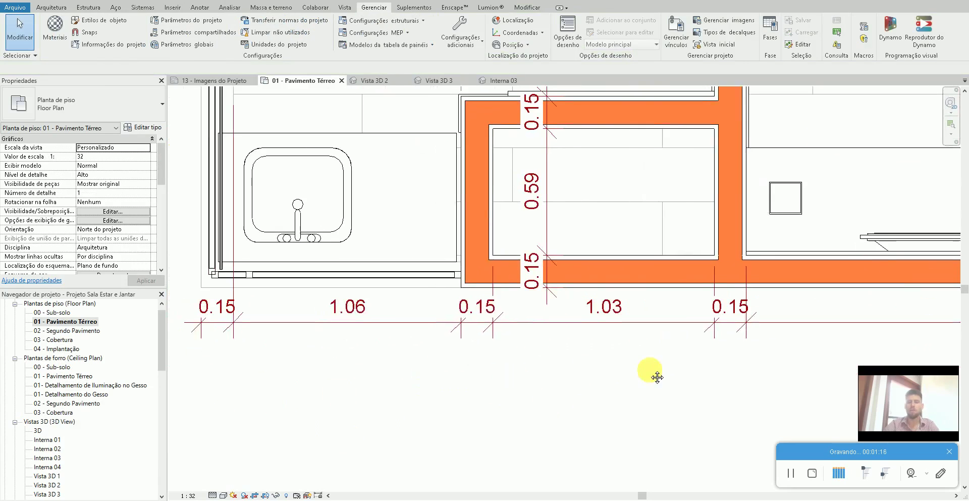
{"action": "middle_click_drag", "start_coordinate": [649, 373], "coordinate": [572, 379]}
{"action": "middle_click_drag", "start_coordinate": [628, 316], "coordinate": [474, 303]}
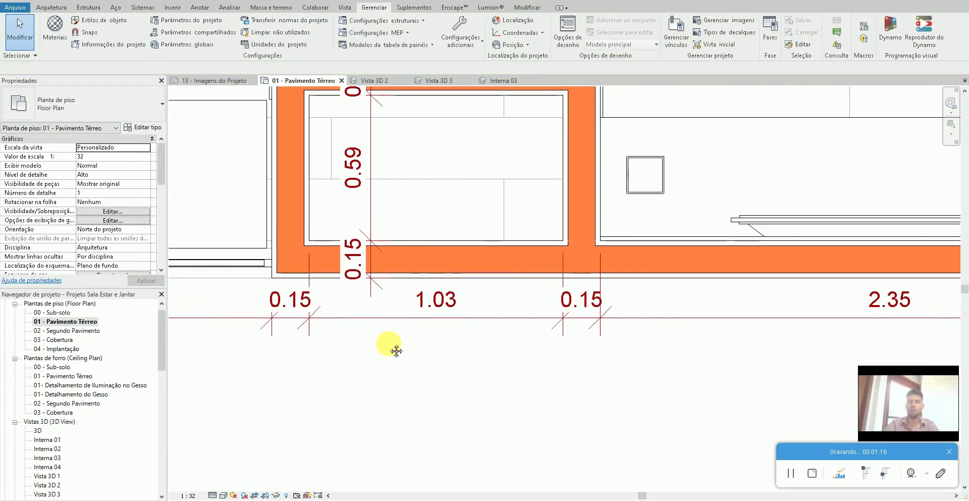
{"action": "left_click", "coordinate": [475, 317]}
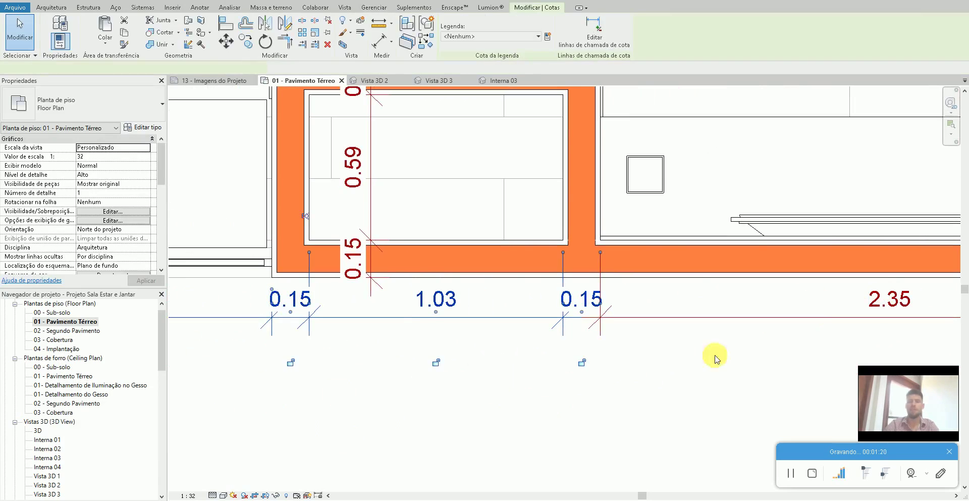
{"action": "left_click", "coordinate": [134, 128]}
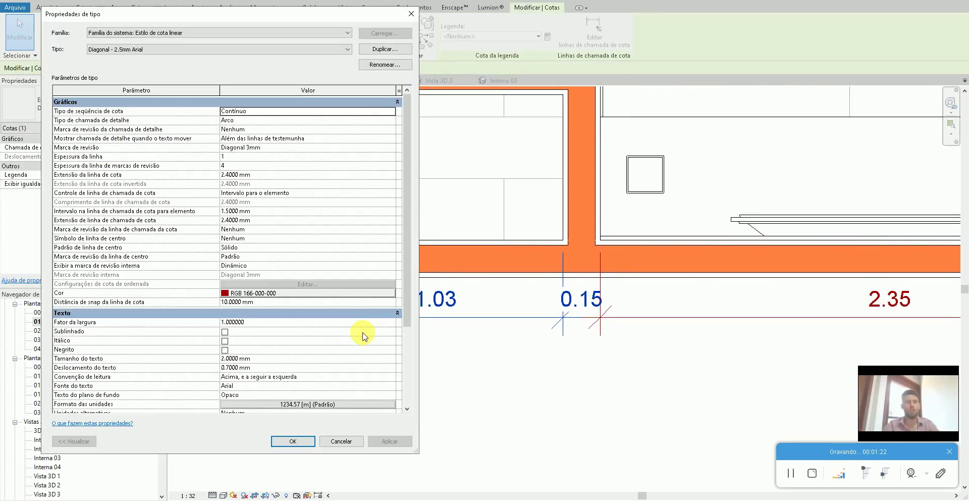
Try a grey colour for the dimension style and apply it
{"action": "scroll", "coordinate": [288, 324], "scroll_direction": "down", "scroll_amount": 3}
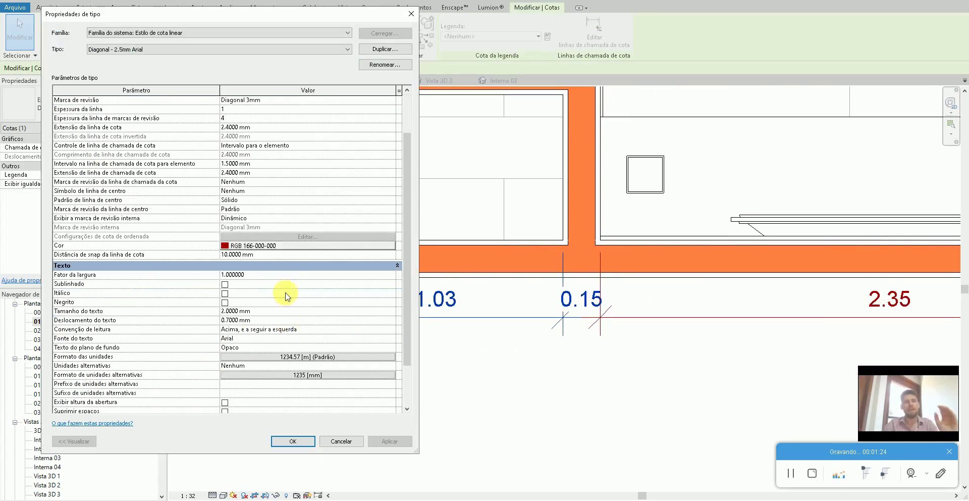
{"action": "left_click", "coordinate": [277, 251]}
{"action": "left_click", "coordinate": [187, 217]}
{"action": "left_click", "coordinate": [275, 320]}
{"action": "left_click", "coordinate": [390, 441]}
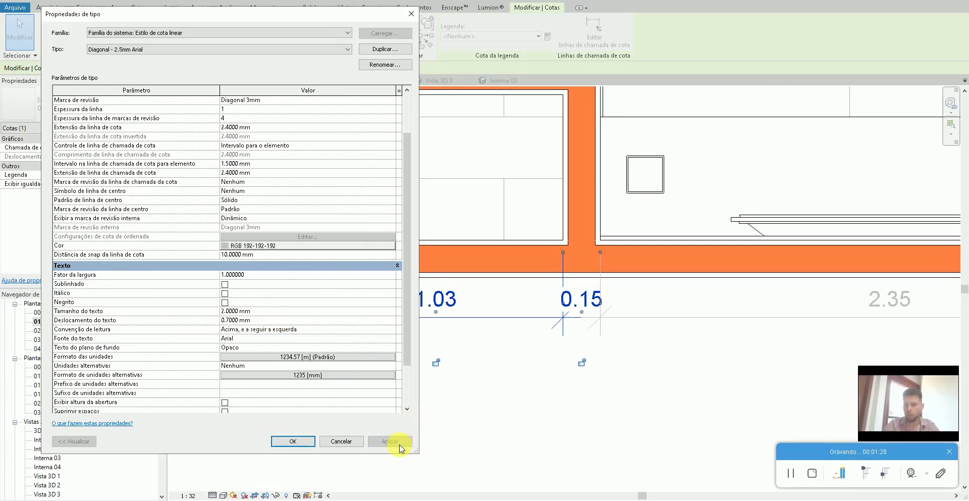
Change the dimension colour to dark blue RGB 000-064-128 and apply it
{"action": "left_click", "coordinate": [279, 248]}
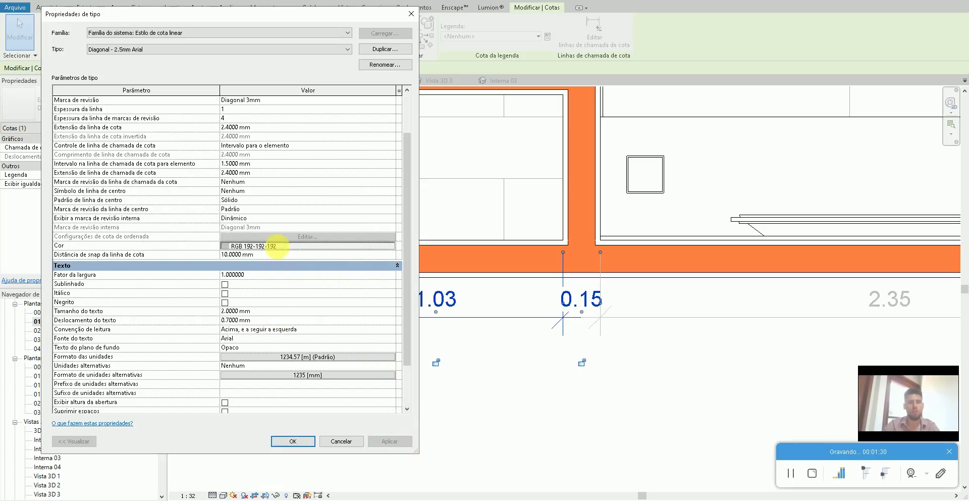
{"action": "left_click", "coordinate": [177, 189]}
{"action": "left_click", "coordinate": [272, 320]}
{"action": "left_click", "coordinate": [390, 439]}
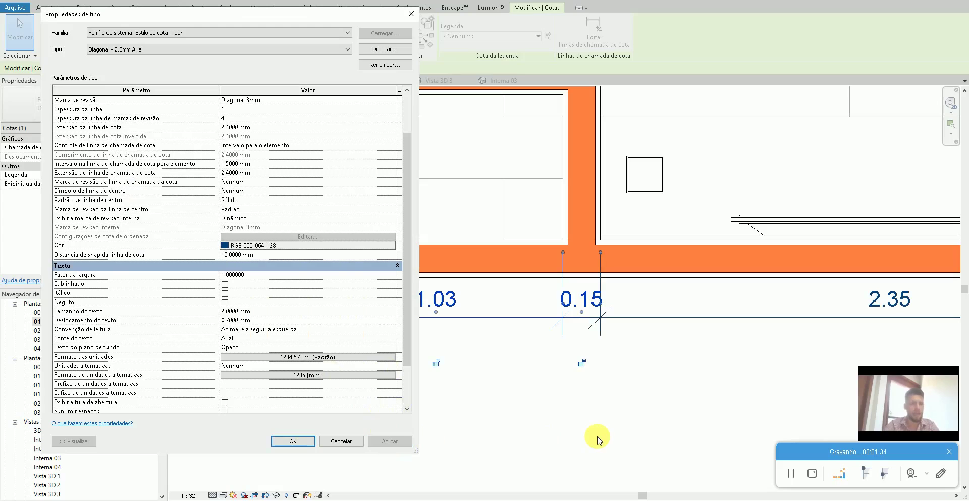
{"action": "left_click", "coordinate": [286, 312]}
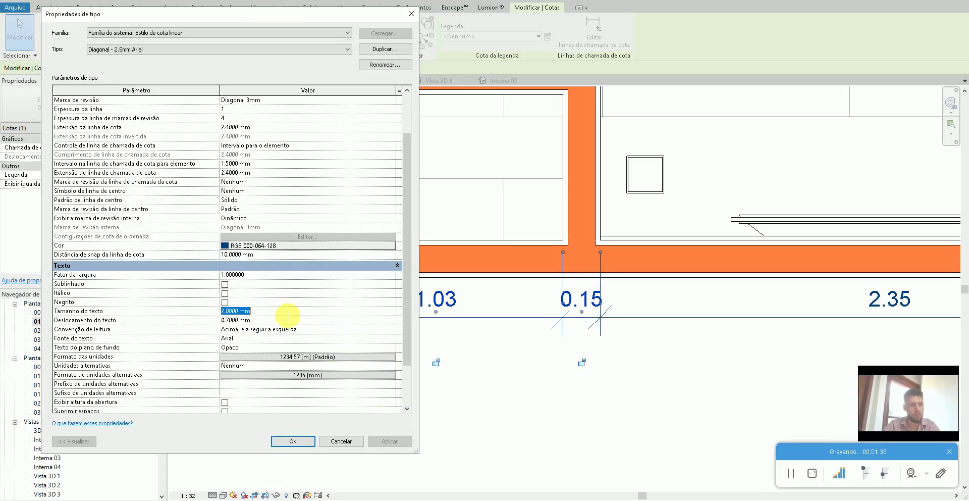
Set the dimension text size to 3 mm, then to 1.7 mm, applying each
{"action": "type", "text": "3"}
{"action": "left_click", "coordinate": [389, 440]}
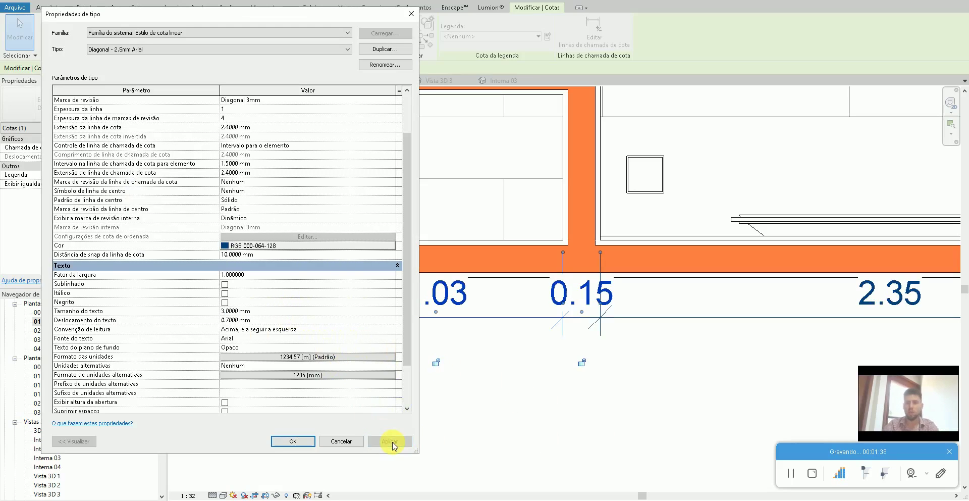
{"action": "left_click", "coordinate": [286, 312]}
{"action": "type", "text": "1.7"}
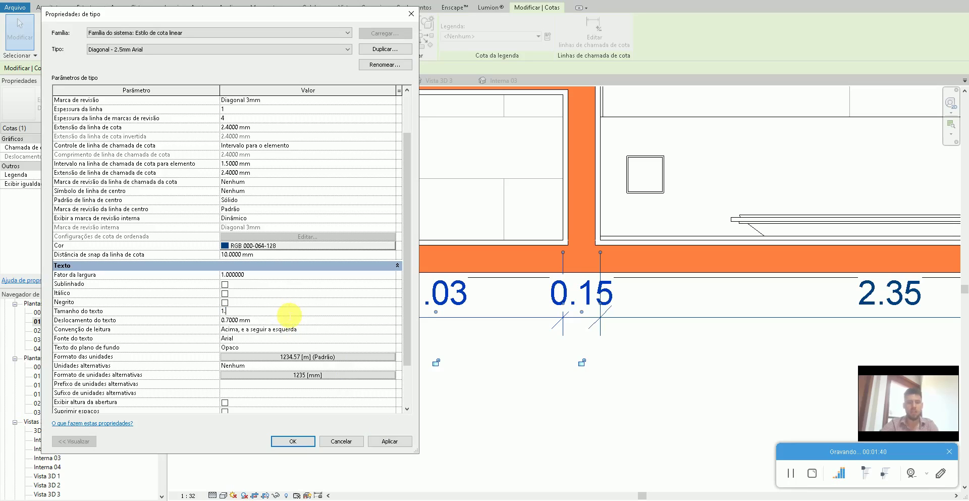
{"action": "left_click", "coordinate": [390, 442]}
{"action": "left_click", "coordinate": [287, 312]}
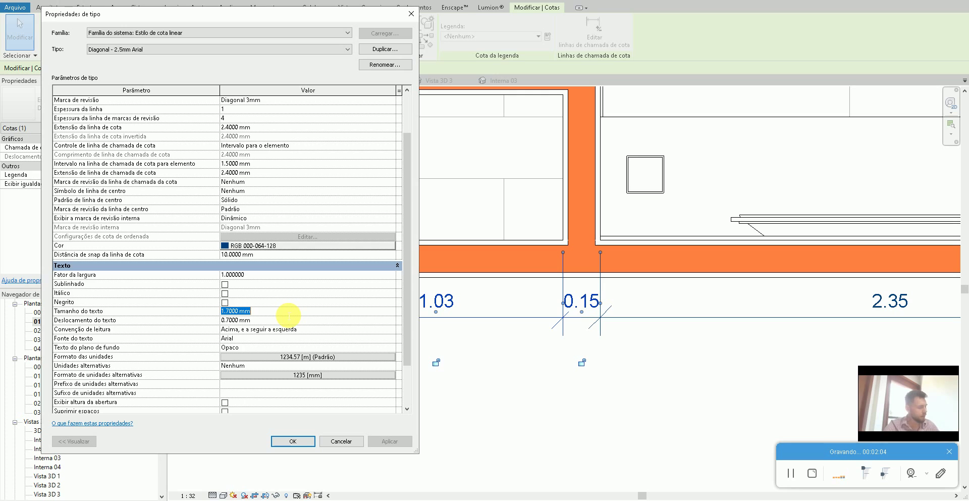
Keep the text font as Arial and tick Negrito for bold text
{"action": "left_click", "coordinate": [330, 329]}
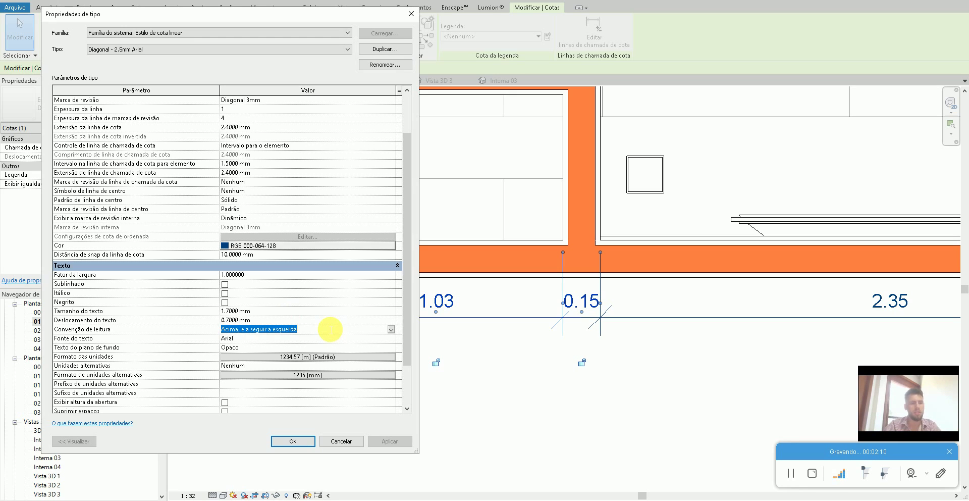
{"action": "left_click", "coordinate": [249, 342]}
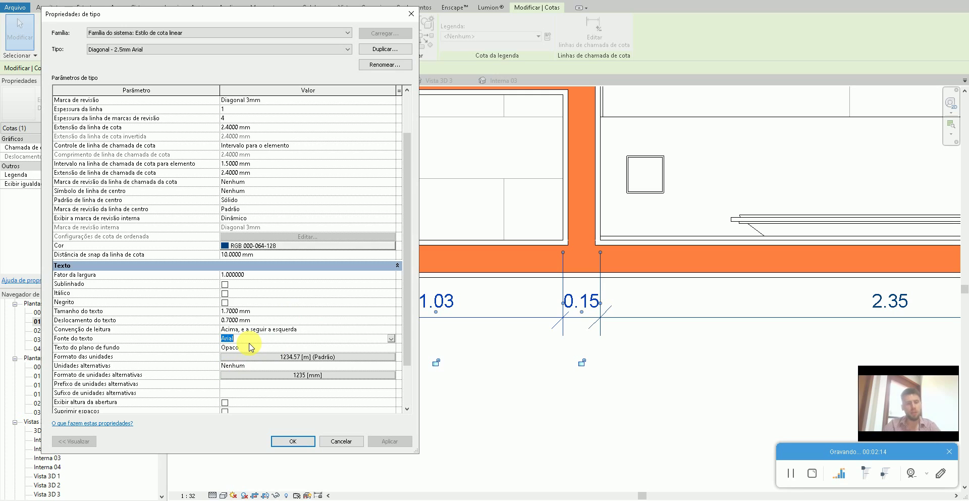
{"action": "left_click", "coordinate": [391, 339]}
{"action": "left_click", "coordinate": [392, 338]}
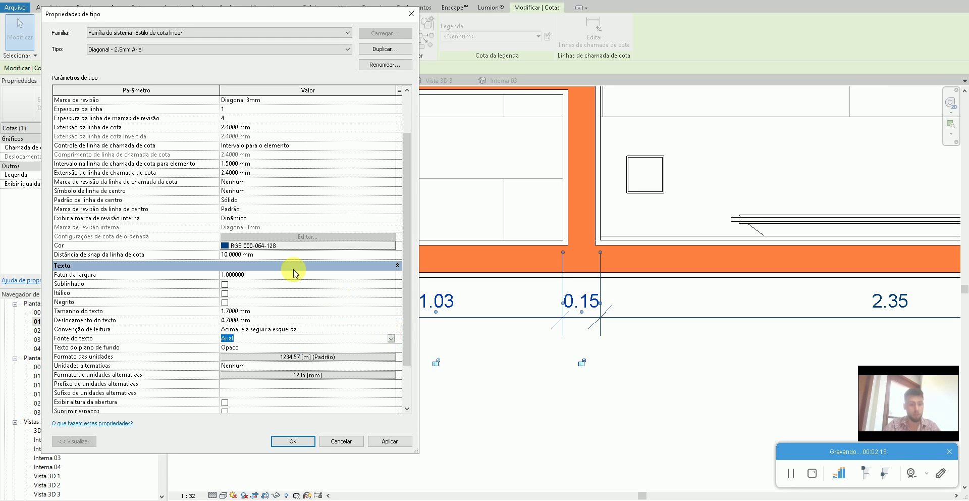
{"action": "left_click", "coordinate": [228, 303]}
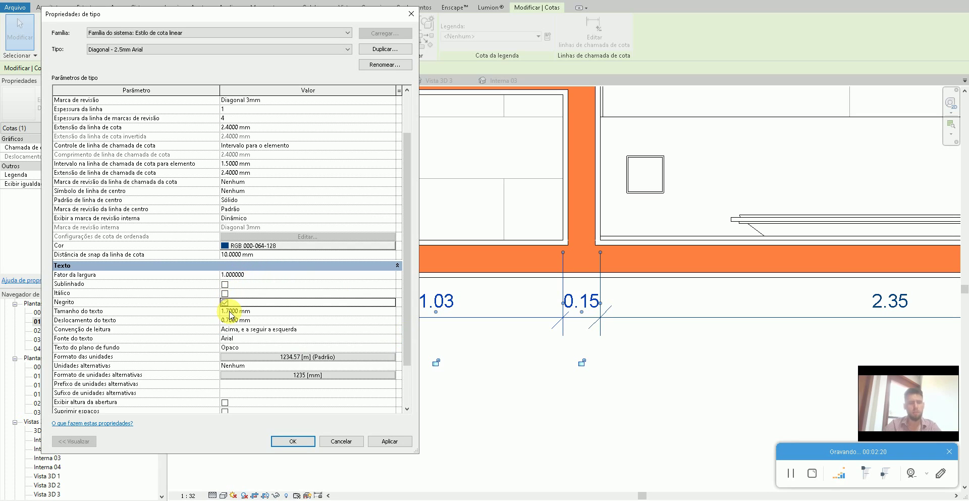
Apply the bold setting so 1.03, 0.15 and 2.35 show in bold blue
{"action": "left_click", "coordinate": [388, 442]}
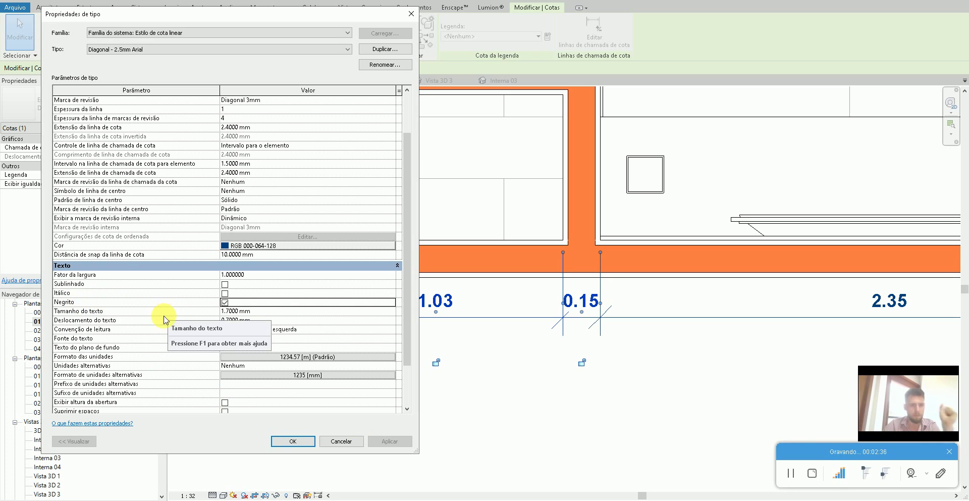
{"action": "scroll", "coordinate": [161, 318], "scroll_direction": "down", "scroll_amount": 1}
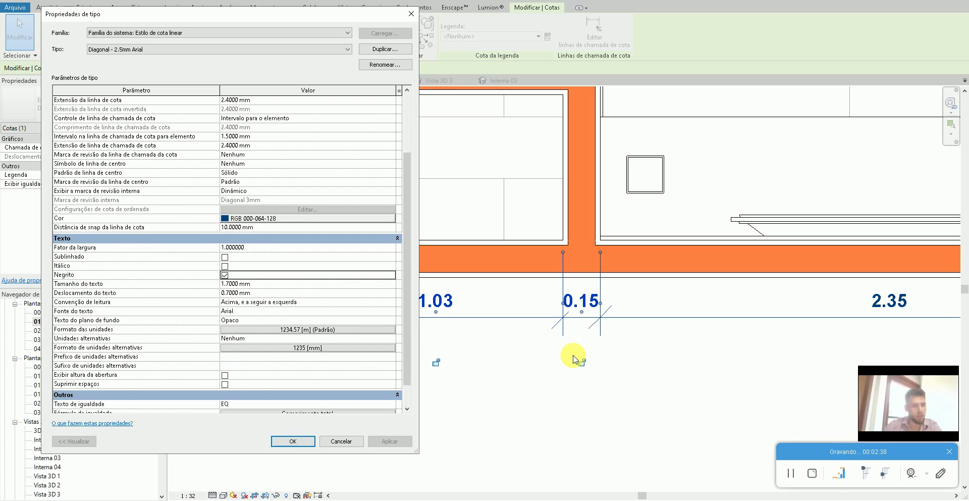
Give the dimension type its own metre format rounded to 3 decimal places and apply it
{"action": "left_click", "coordinate": [276, 330]}
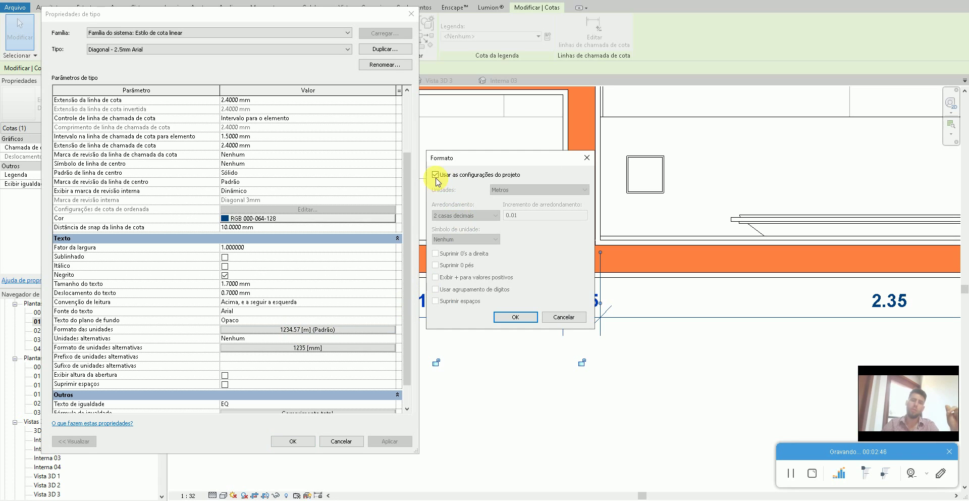
{"action": "left_click", "coordinate": [436, 174]}
{"action": "left_click", "coordinate": [445, 215]}
{"action": "left_click", "coordinate": [455, 263]}
{"action": "left_click", "coordinate": [515, 317]}
{"action": "left_click", "coordinate": [390, 440]}
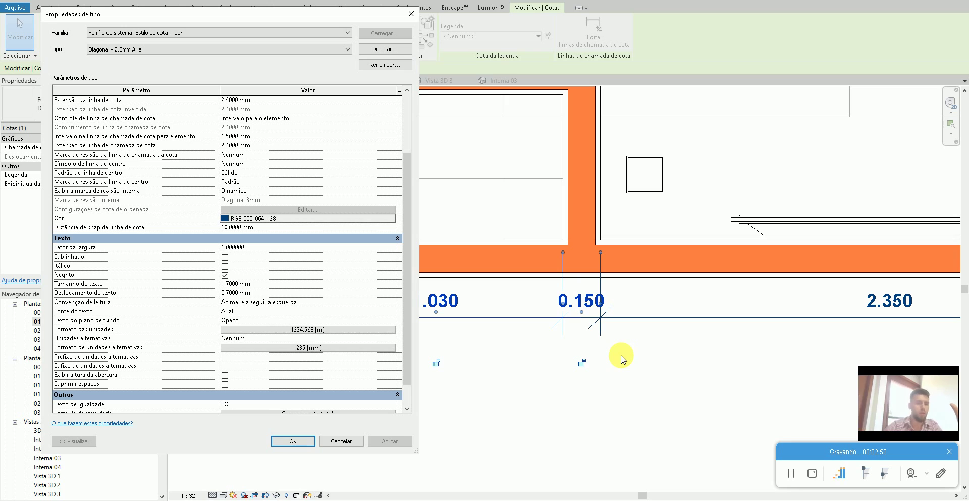
{"action": "left_click", "coordinate": [260, 330]}
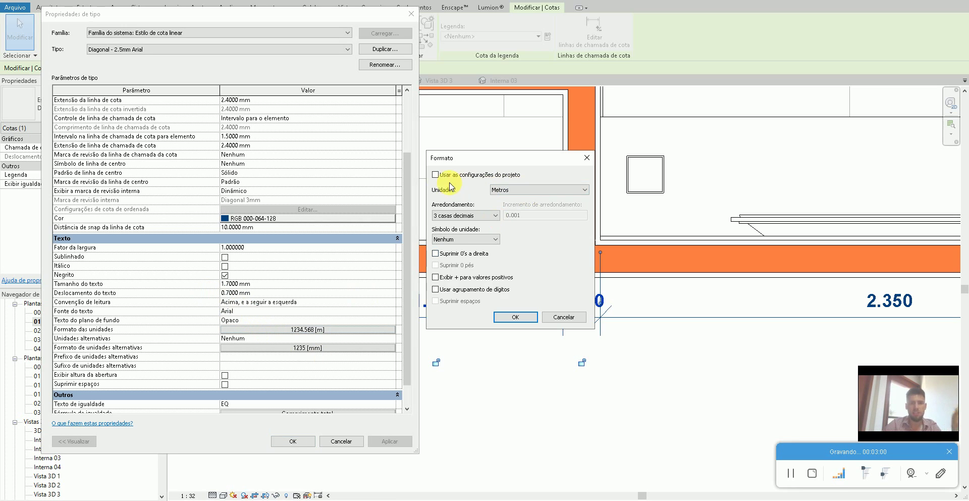
{"action": "left_click", "coordinate": [514, 317]}
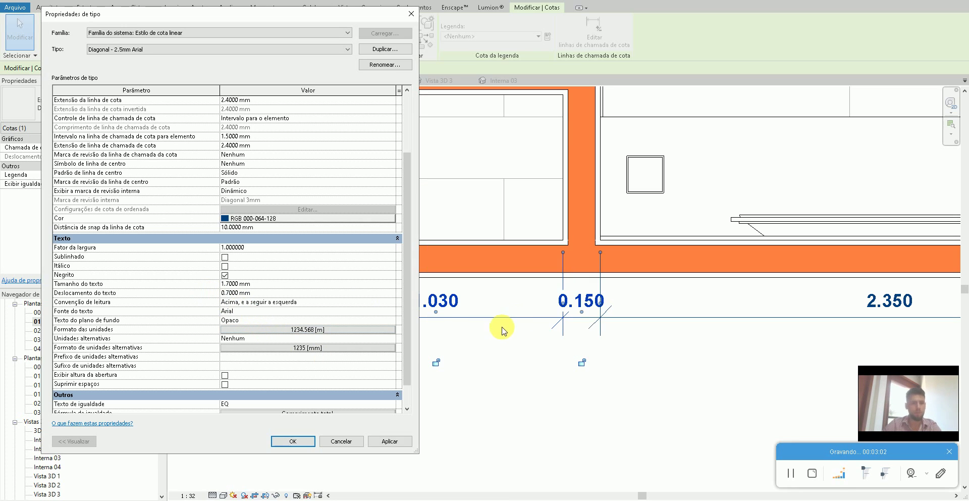
{"action": "scroll", "coordinate": [291, 326], "scroll_direction": "down", "scroll_amount": 1}
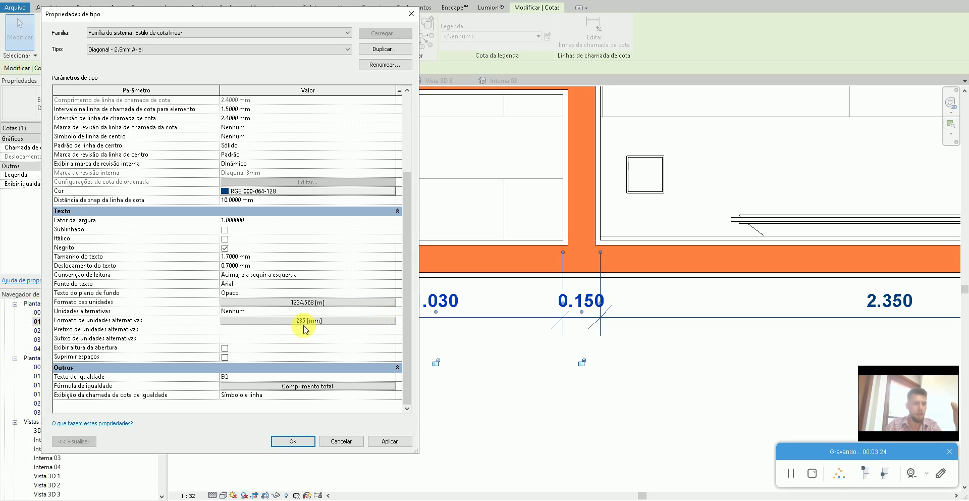
Close Type Properties and drag the 0.150 / 1.030 / 0.150 string below the 2.350 dimension
{"action": "scroll", "coordinate": [317, 317], "scroll_direction": "up", "scroll_amount": 3}
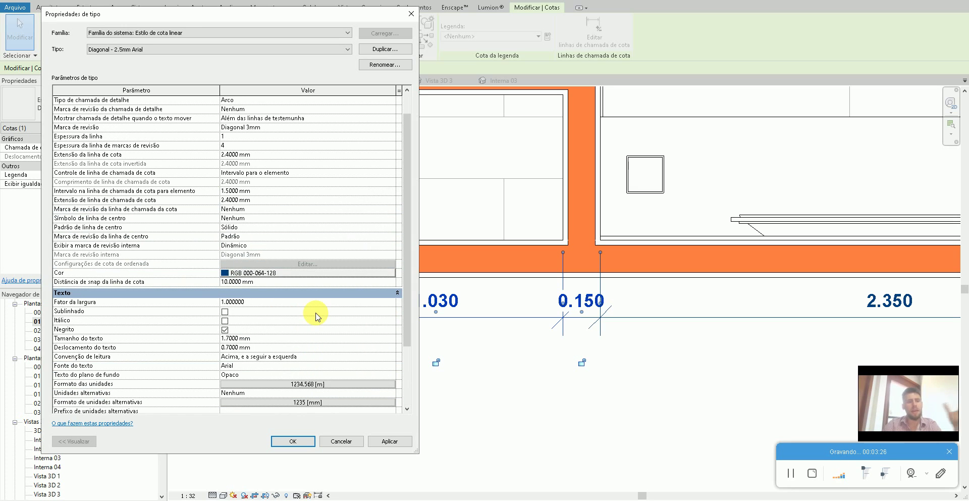
{"action": "scroll", "coordinate": [317, 317], "scroll_direction": "up", "scroll_amount": 1}
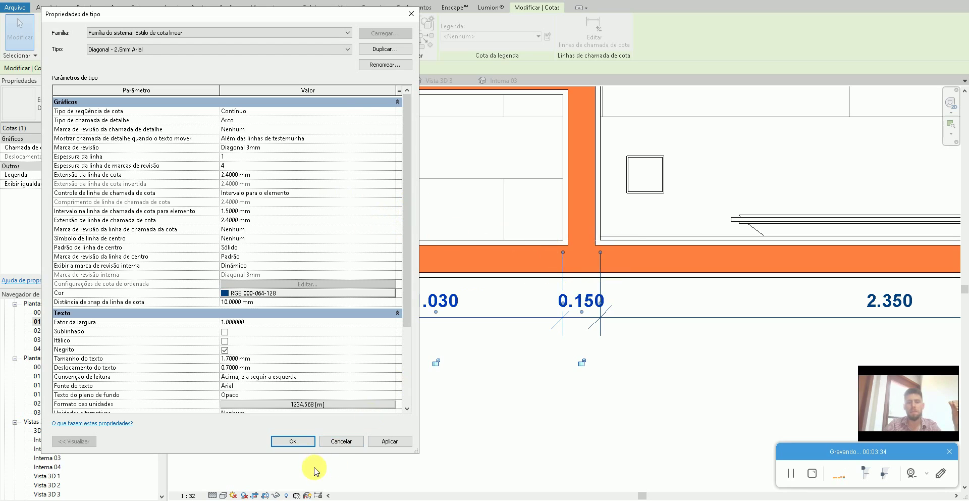
{"action": "left_click", "coordinate": [296, 442]}
{"action": "left_click", "coordinate": [465, 323]}
{"action": "left_click_drag", "start_coordinate": [479, 317], "coordinate": [493, 402]}
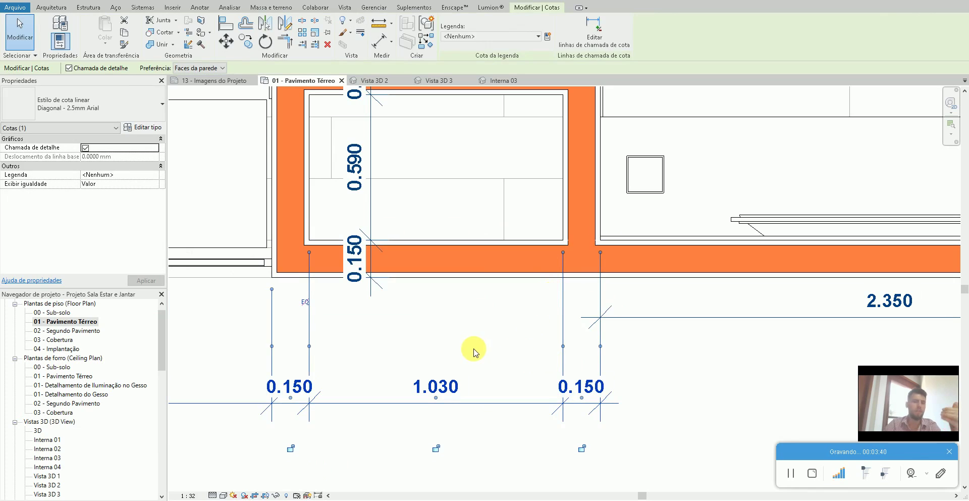
Set witness line control to 'Fixo para a linha de cota', apply, and close Type Properties
{"action": "left_click", "coordinate": [143, 128]}
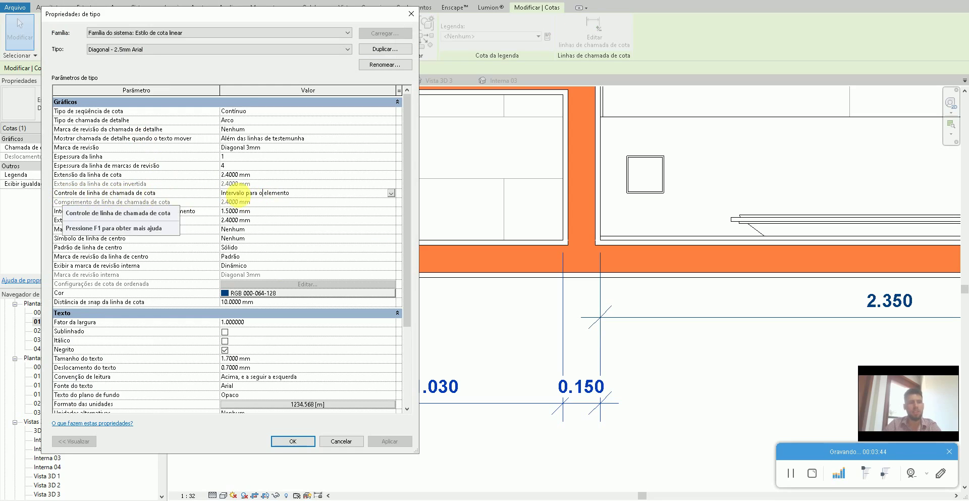
{"action": "left_click", "coordinate": [391, 193]}
{"action": "left_click", "coordinate": [282, 202]}
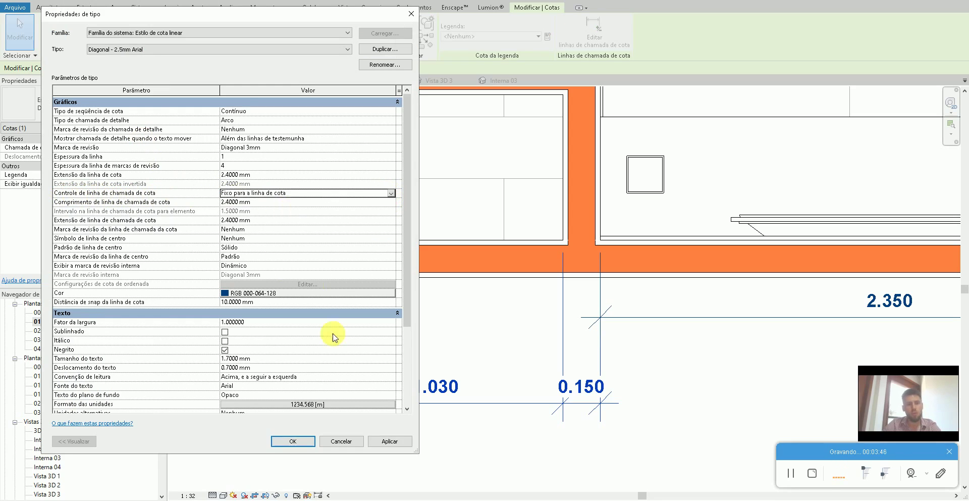
{"action": "left_click", "coordinate": [389, 441]}
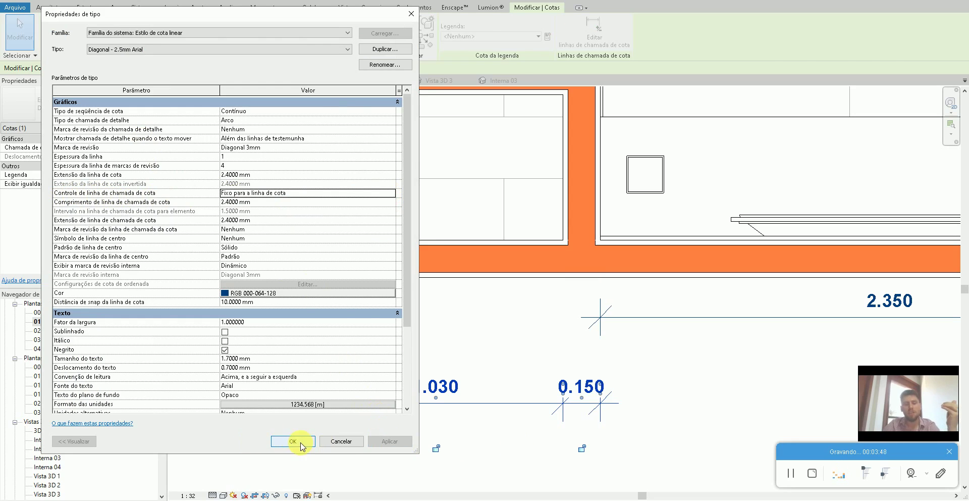
{"action": "left_click", "coordinate": [292, 441]}
{"action": "left_click_drag", "start_coordinate": [373, 410], "coordinate": [383, 327]}
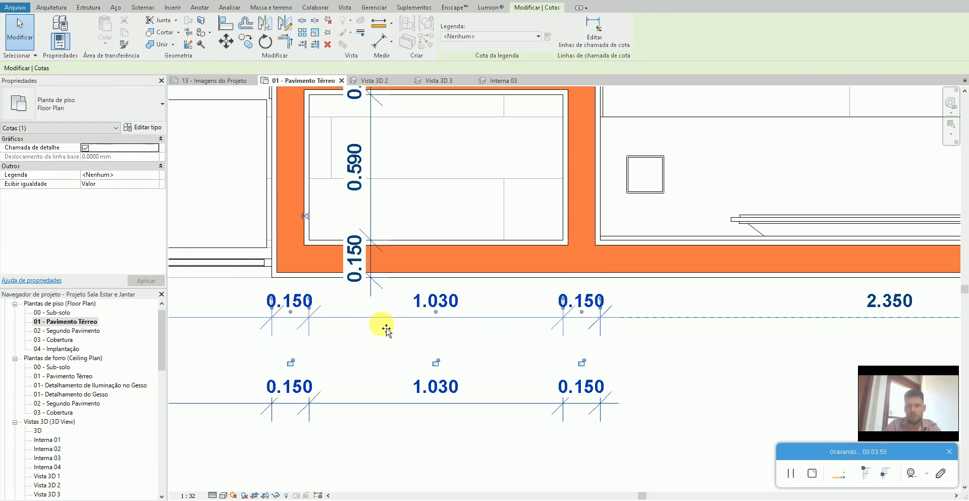
Turn off Thin Lines with TL to show true line weights, then select the dimension string
{"action": "left_click", "coordinate": [407, 390]}
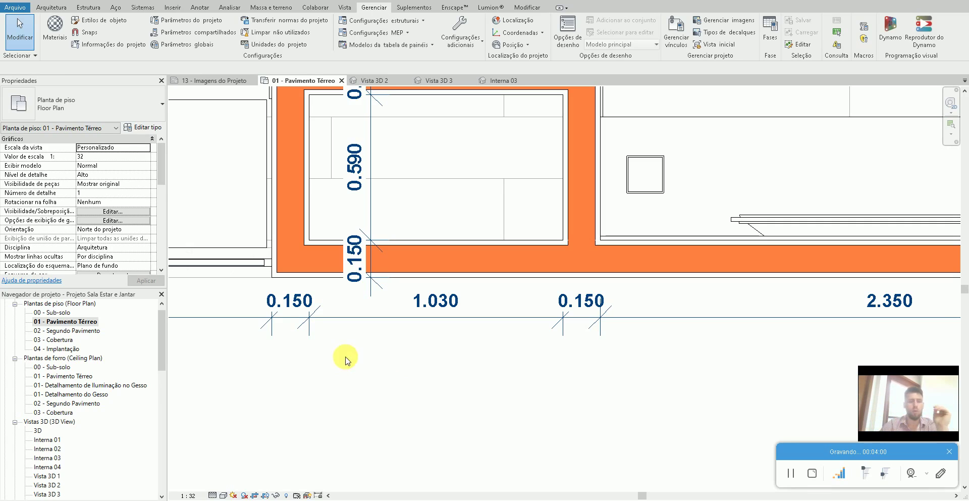
{"action": "key", "text": "t"}
{"action": "key", "text": "l"}
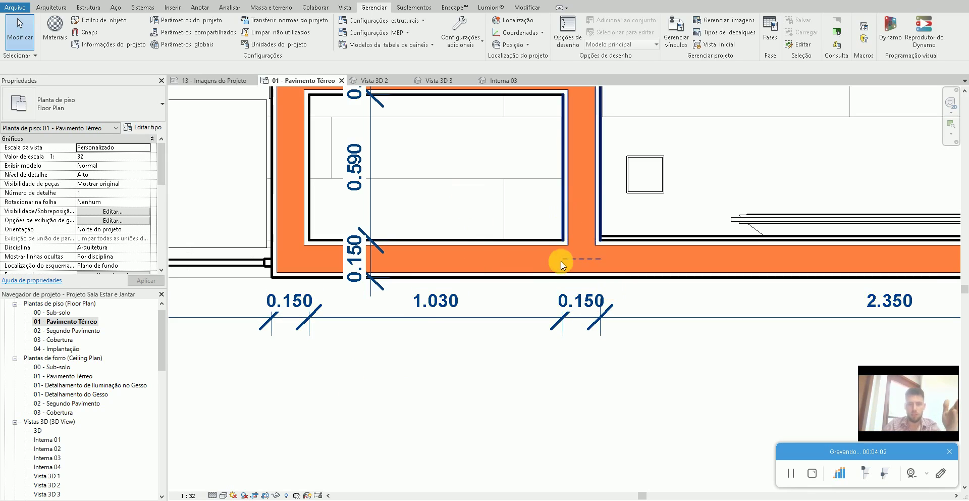
{"action": "left_click", "coordinate": [528, 320]}
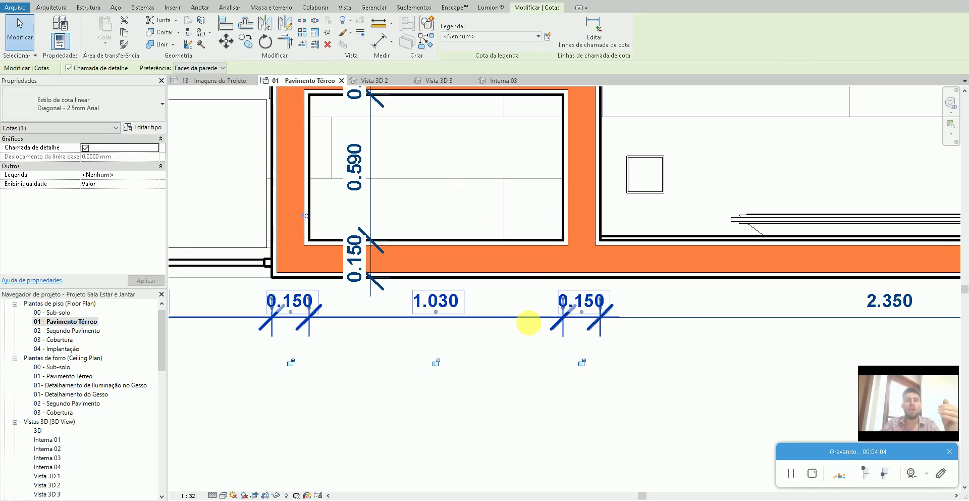
Set the dimension type's unit format to 2 decimal places rounding and apply it
{"action": "left_click", "coordinate": [150, 130]}
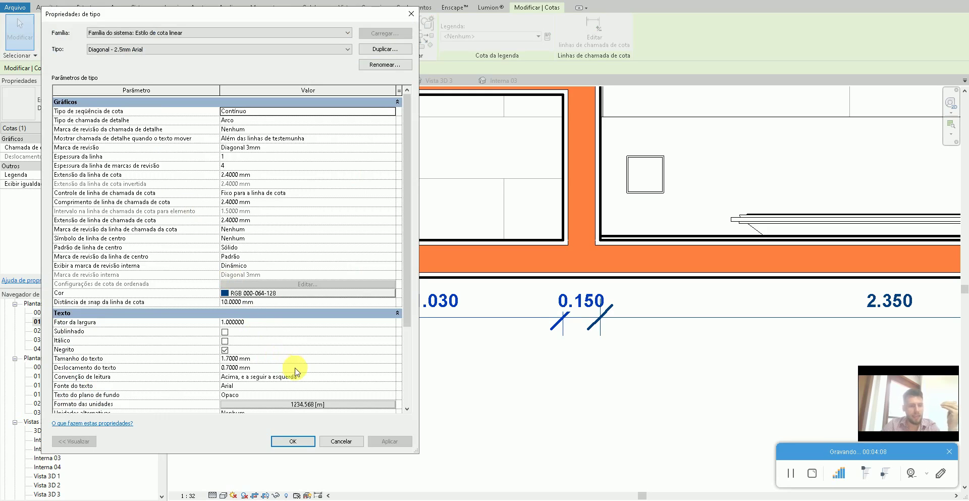
{"action": "scroll", "coordinate": [303, 376], "scroll_direction": "down", "scroll_amount": 2}
{"action": "scroll", "coordinate": [304, 383], "scroll_direction": "down", "scroll_amount": 1}
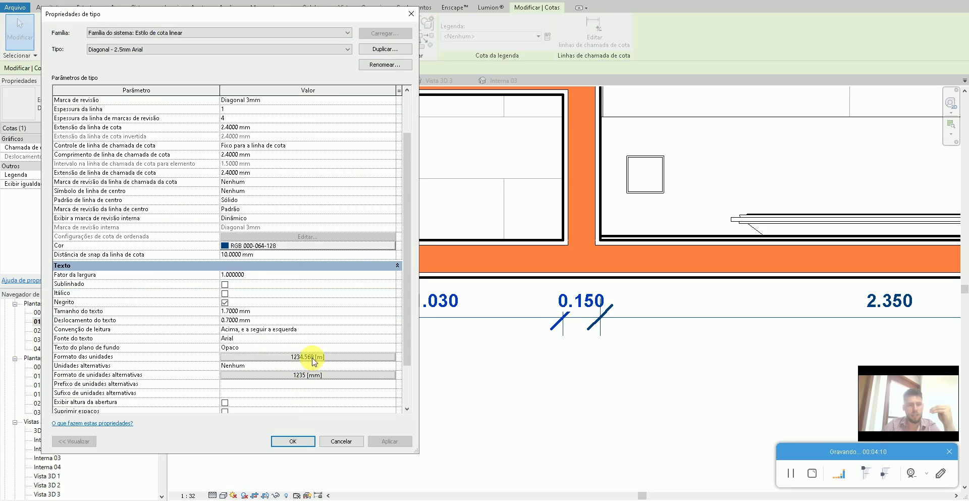
{"action": "left_click", "coordinate": [312, 357]}
{"action": "left_click", "coordinate": [465, 215]}
{"action": "left_click", "coordinate": [457, 258]}
{"action": "left_click", "coordinate": [515, 317]}
{"action": "left_click", "coordinate": [389, 441]}
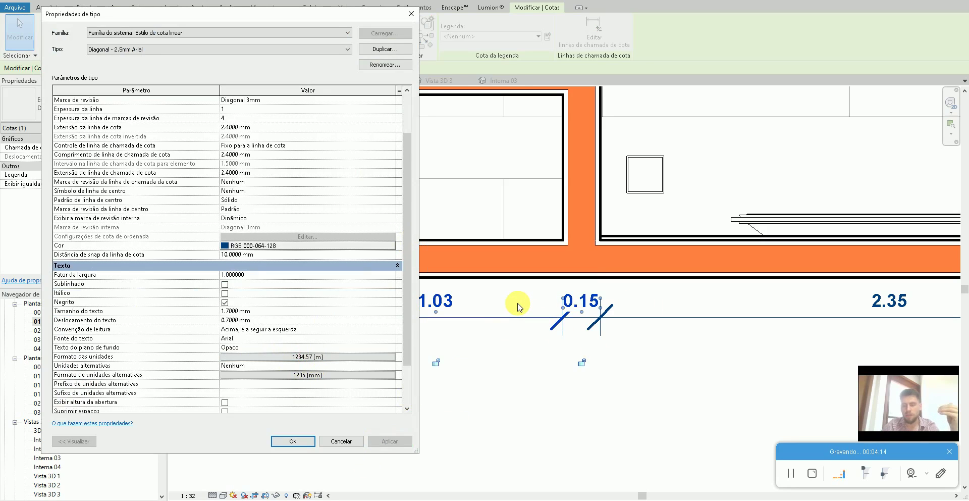
Reduce the dimension text size to 1.5 mm
{"action": "left_click", "coordinate": [303, 313]}
{"action": "type", "text": "1.5"}
{"action": "left_click", "coordinate": [390, 441]}
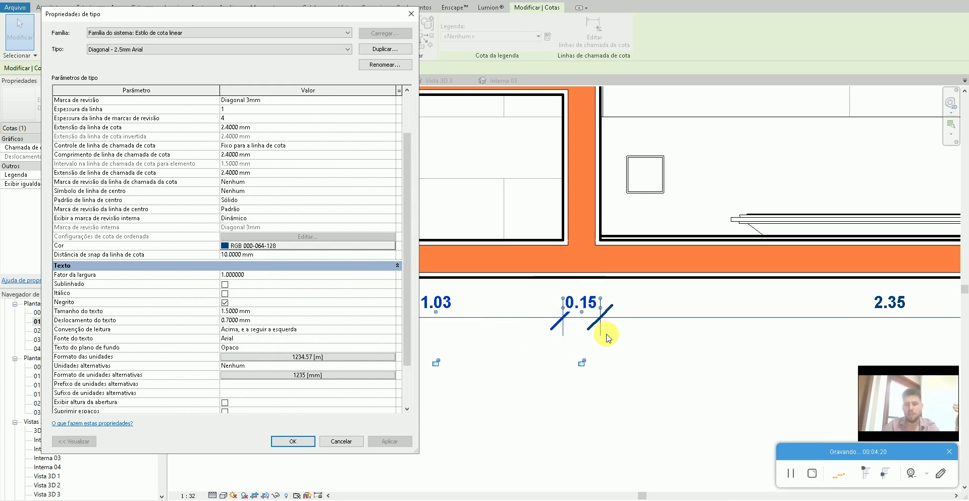
{"action": "scroll", "coordinate": [321, 257], "scroll_direction": "up", "scroll_amount": 1}
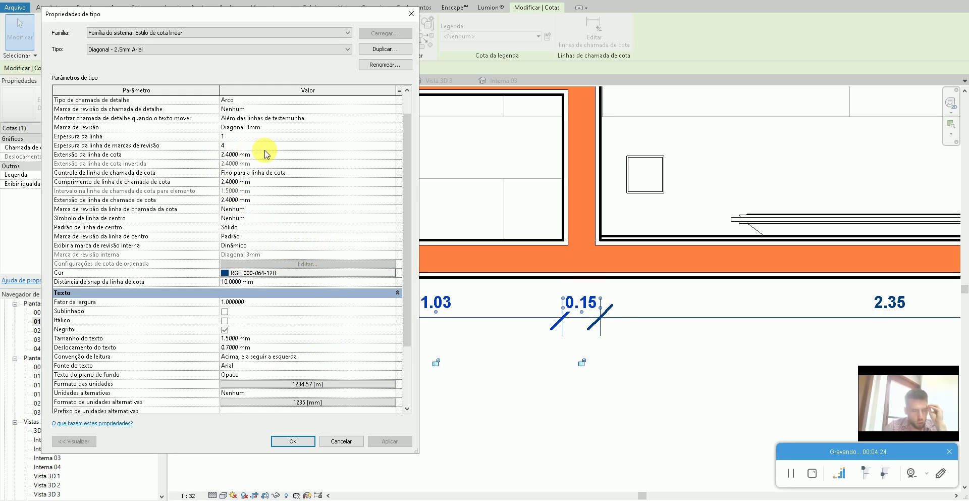
Thicken the dimension lines to a line weight of 2
{"action": "left_click", "coordinate": [235, 137]}
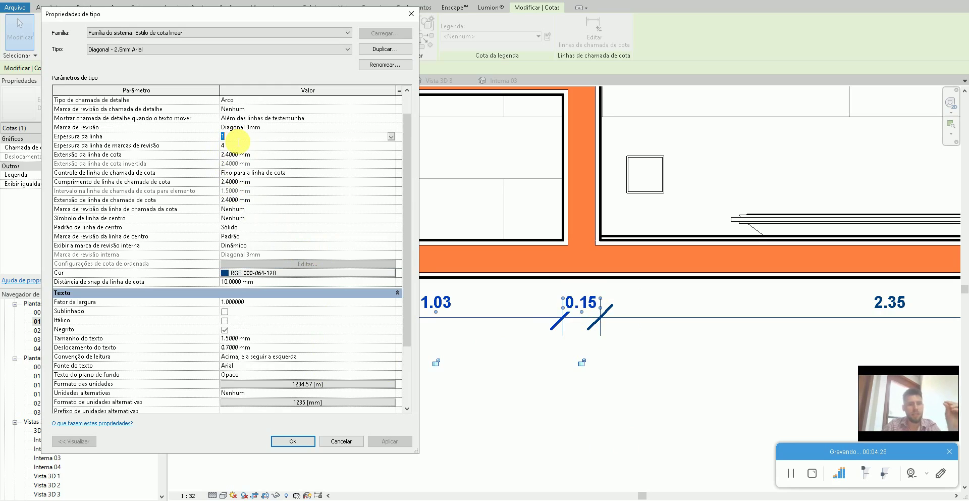
{"action": "type", "text": "2"}
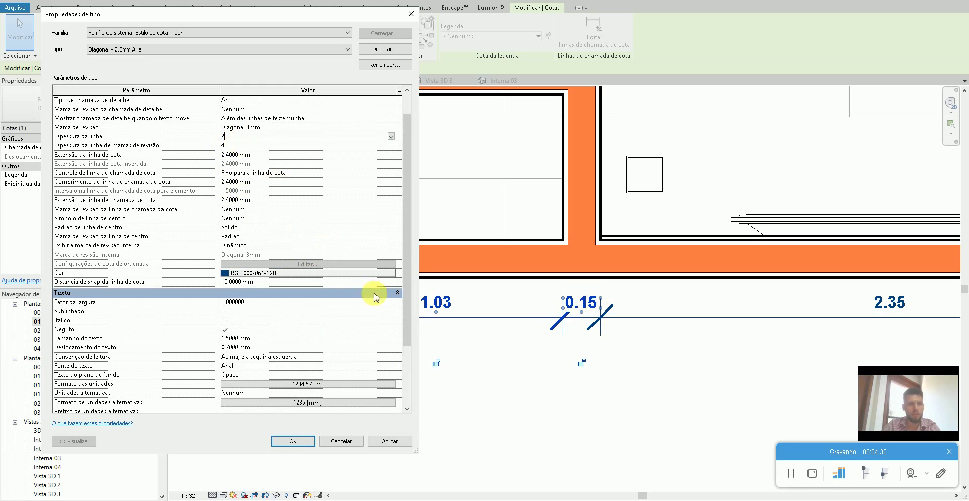
{"action": "left_click", "coordinate": [399, 442]}
{"action": "left_click", "coordinate": [400, 443]}
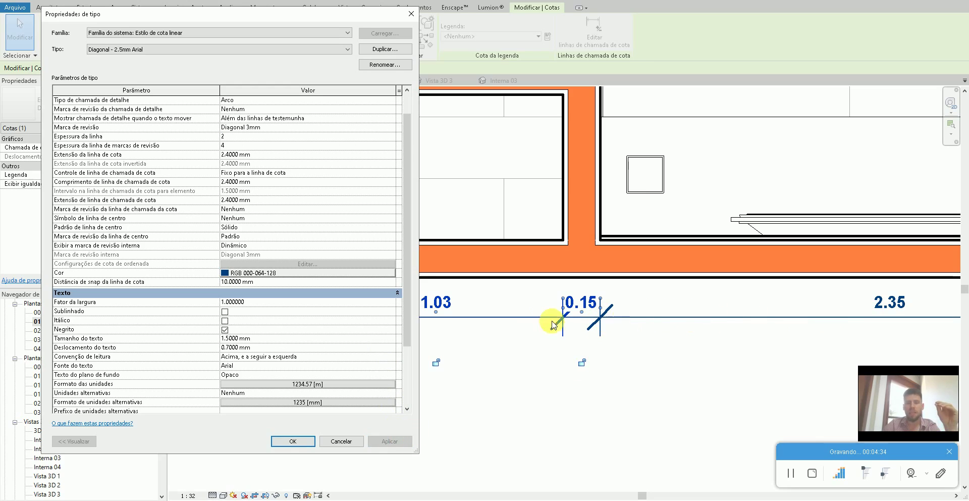
Set the tick mark line thickness to 3
{"action": "left_click", "coordinate": [257, 147]}
{"action": "type", "text": "3"}
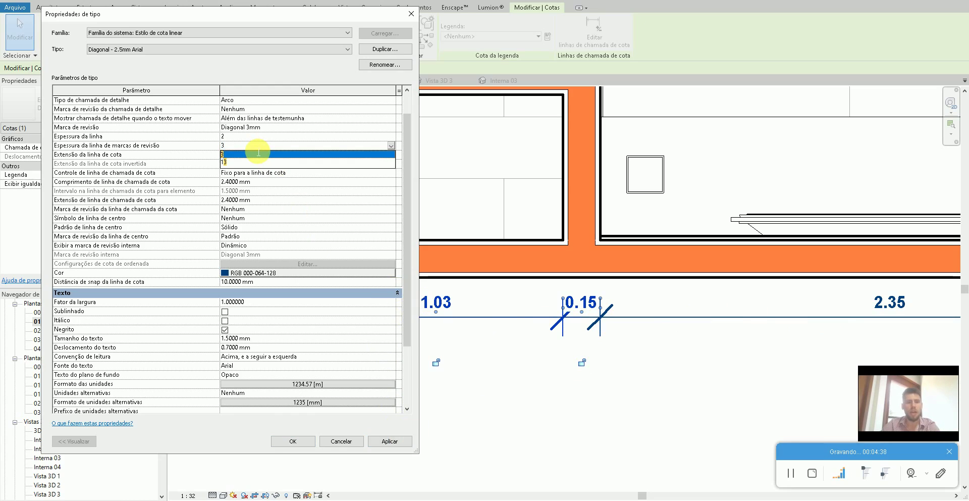
{"action": "left_click", "coordinate": [405, 442]}
{"action": "left_click", "coordinate": [264, 146]}
{"action": "type", "text": "3"}
{"action": "left_click", "coordinate": [273, 156]}
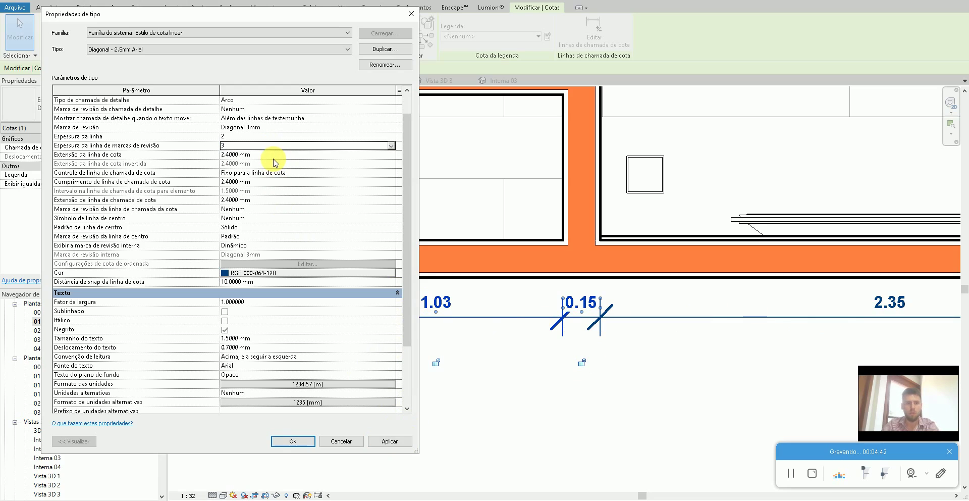
{"action": "left_click", "coordinate": [390, 442]}
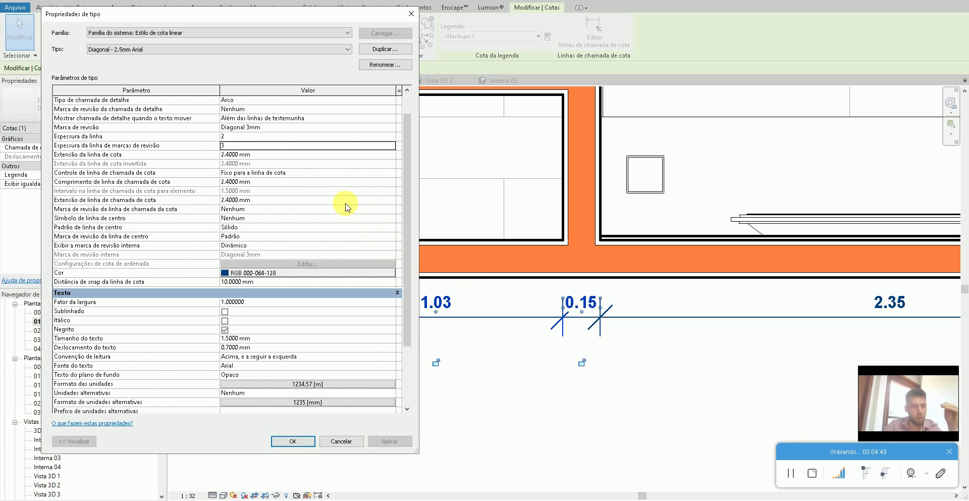
Switch the dimension tick mark to Diagonal 1.5mm
{"action": "left_click", "coordinate": [392, 130]}
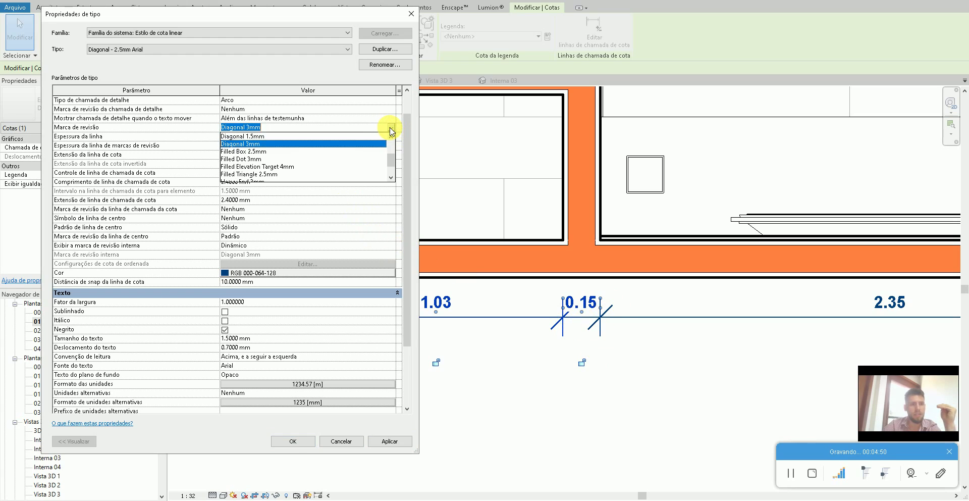
{"action": "left_click", "coordinate": [313, 137]}
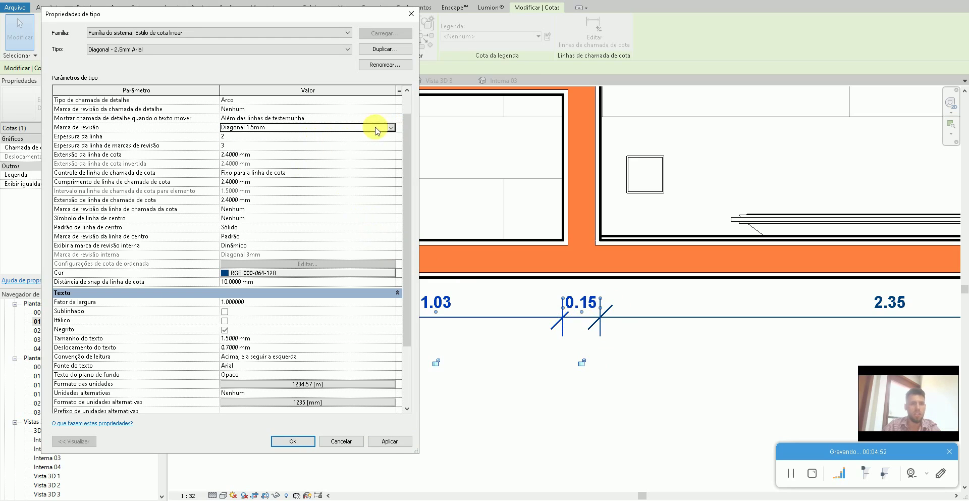
{"action": "left_click", "coordinate": [390, 440]}
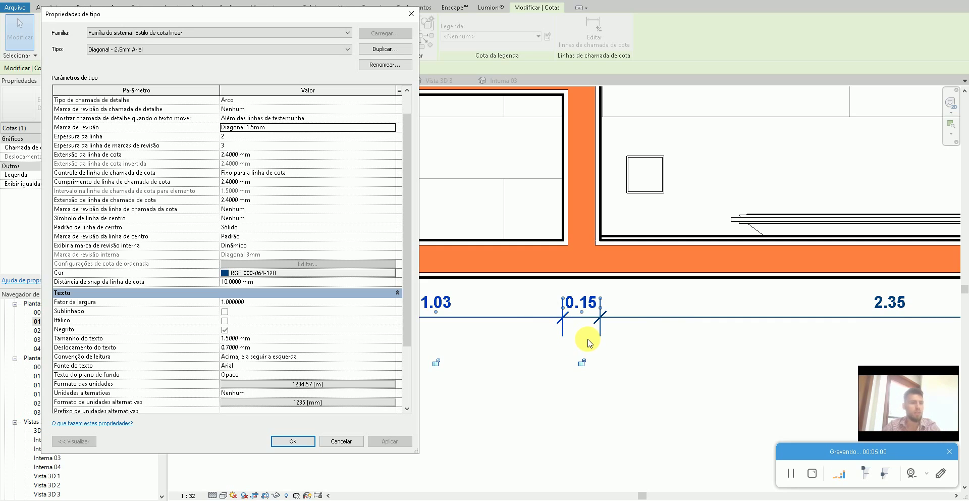
Set the leader line length to 3 mm, after first trying 2.6 mm
{"action": "scroll", "coordinate": [281, 169], "scroll_direction": "up", "scroll_amount": 2}
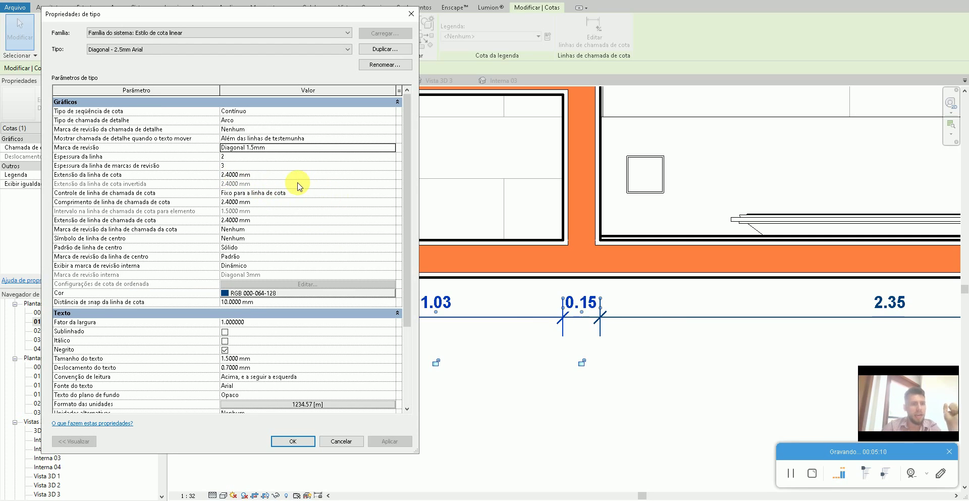
{"action": "left_click", "coordinate": [281, 202]}
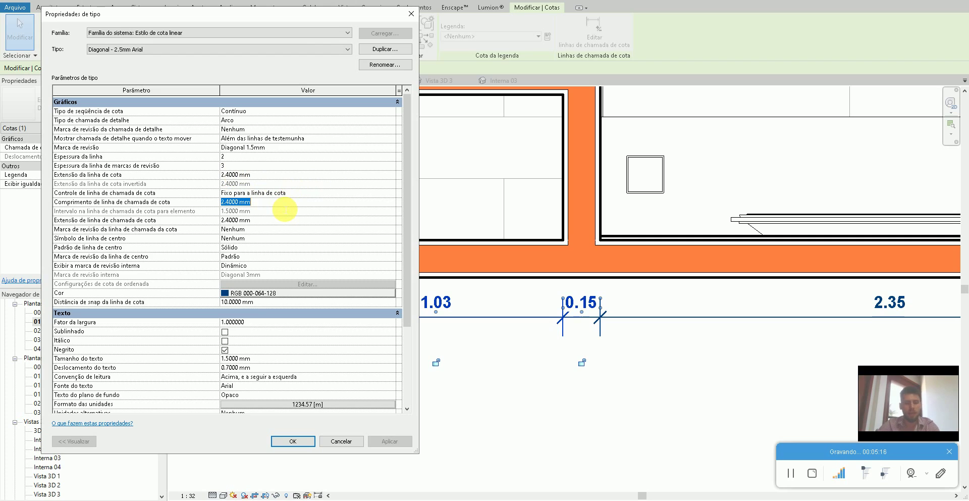
{"action": "type", "text": "2.6"}
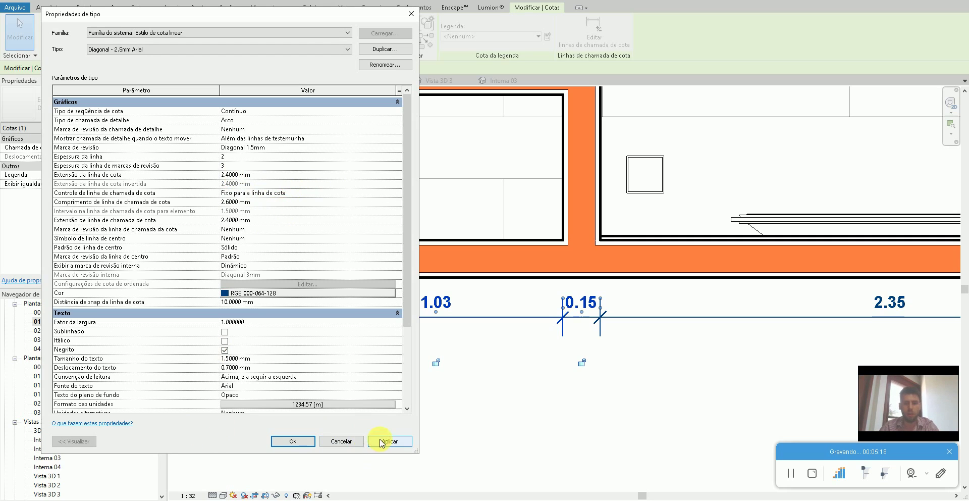
{"action": "left_click", "coordinate": [390, 440]}
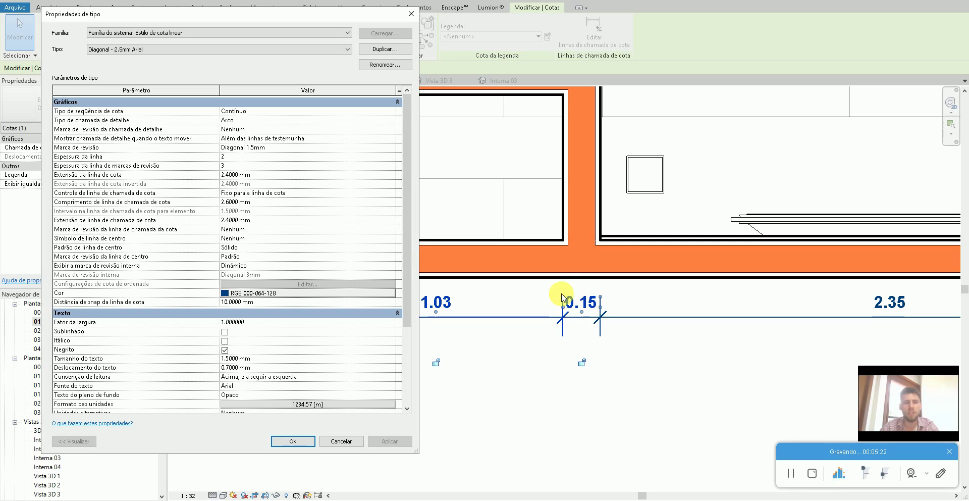
{"action": "left_click", "coordinate": [267, 203]}
{"action": "type", "text": "3"}
{"action": "left_click", "coordinate": [390, 441]}
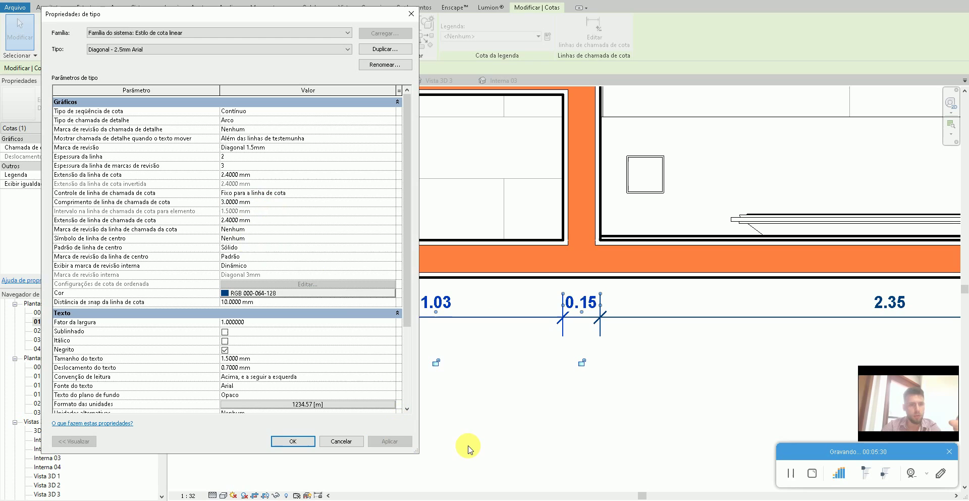
Set the leader extension length to 1.5 mm, after first trying 2 mm
{"action": "left_click", "coordinate": [272, 221]}
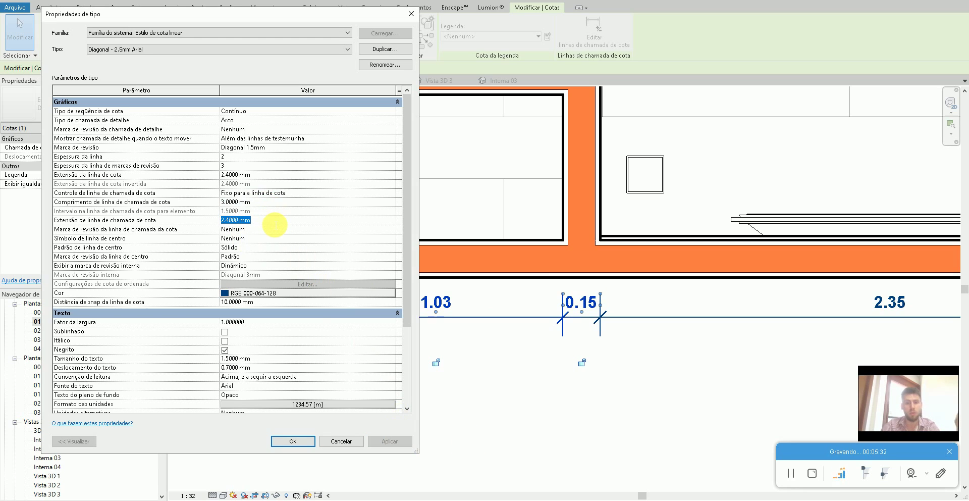
{"action": "type", "text": "2"}
{"action": "left_click", "coordinate": [390, 440]}
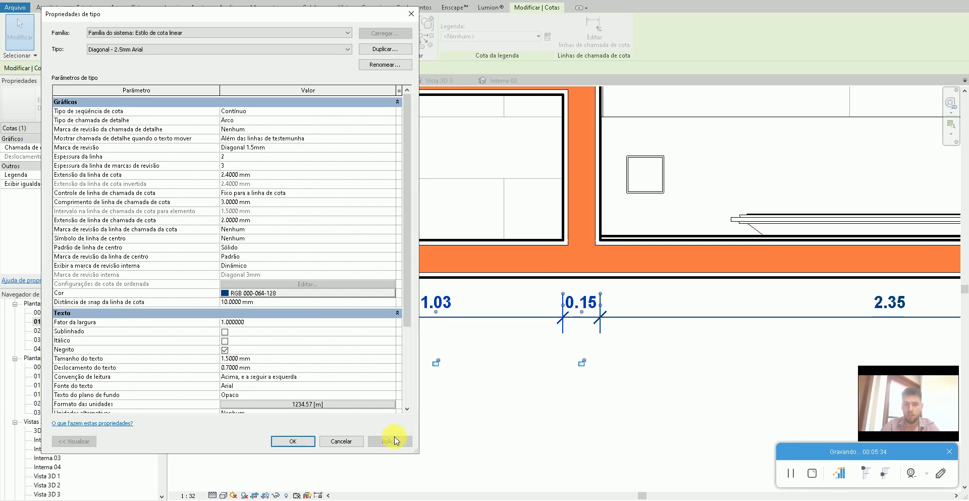
{"action": "left_click", "coordinate": [273, 222]}
{"action": "type", "text": "1.5"}
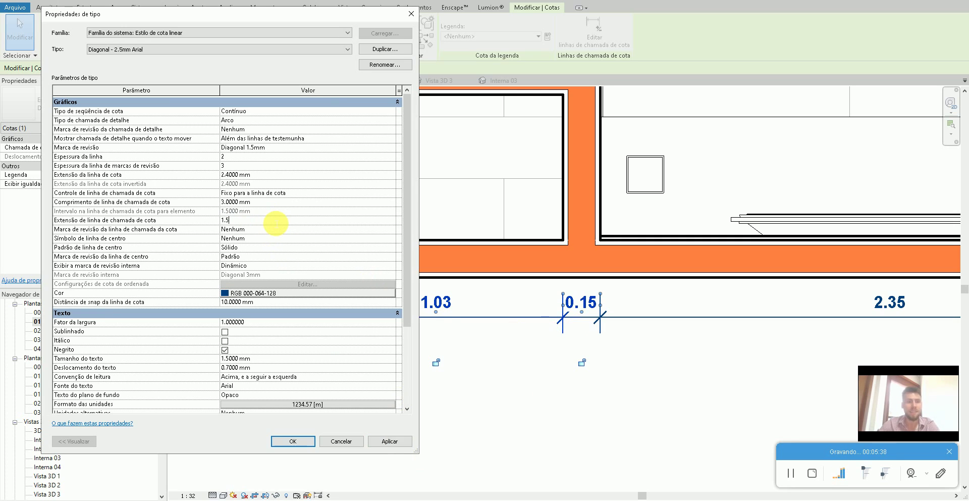
{"action": "left_click", "coordinate": [390, 441]}
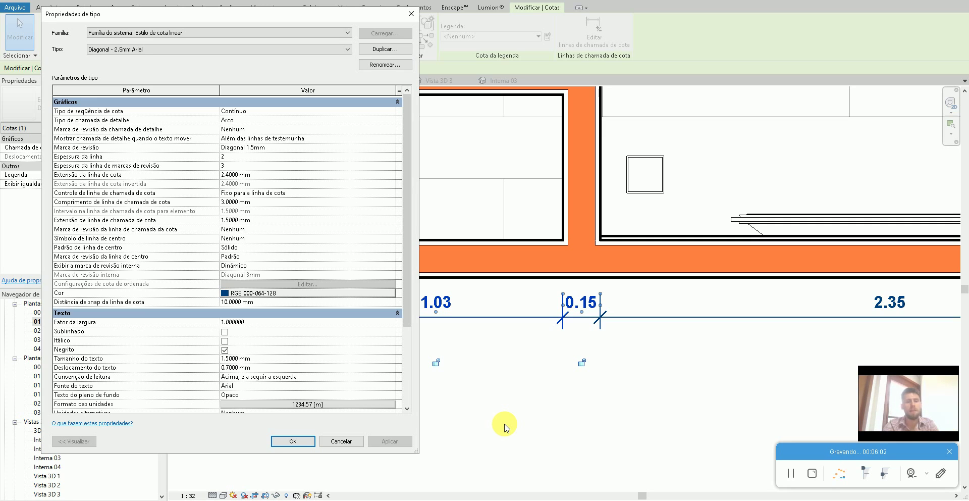
Set the dimension text offset to 0.6 mm, after first trying 0.4 mm
{"action": "left_click", "coordinate": [277, 368]}
{"action": "type", "text": "0.4"}
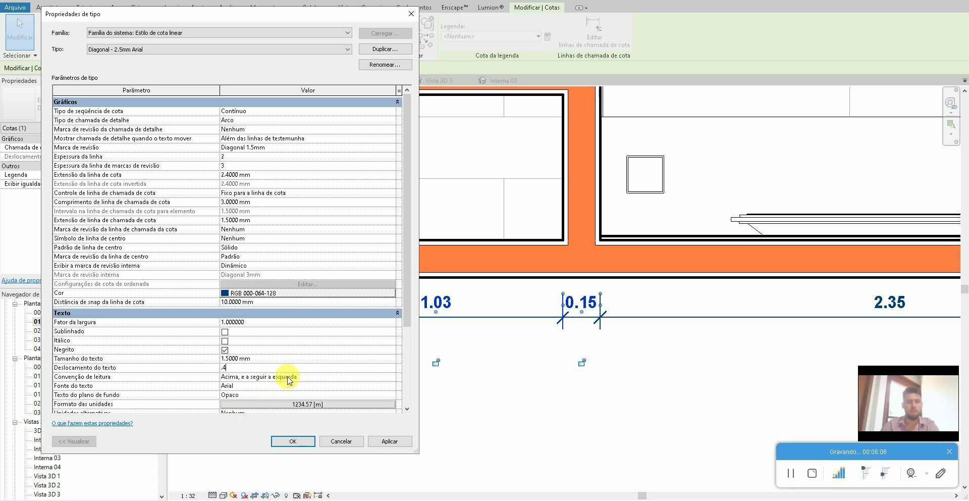
{"action": "left_click", "coordinate": [114, 372]}
{"action": "left_click", "coordinate": [376, 442]}
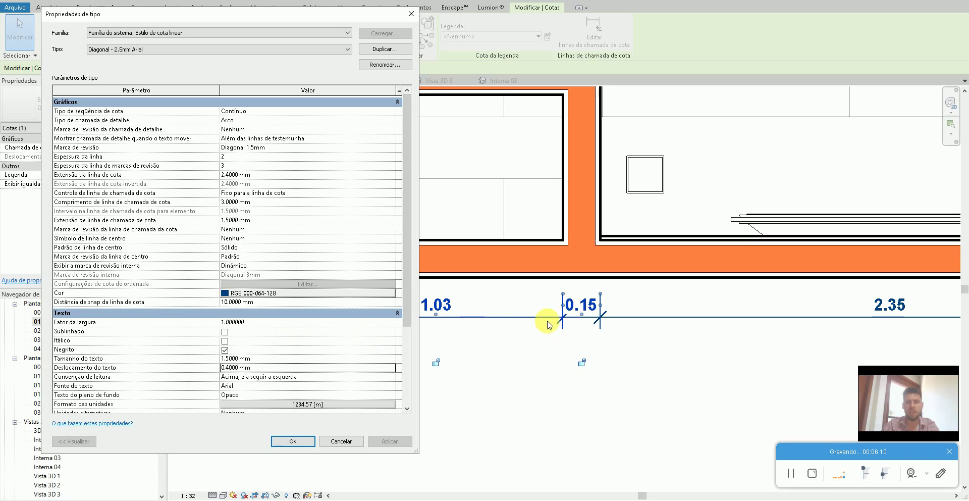
{"action": "left_click", "coordinate": [283, 368]}
{"action": "type", "text": ".6"}
{"action": "left_click", "coordinate": [403, 444]}
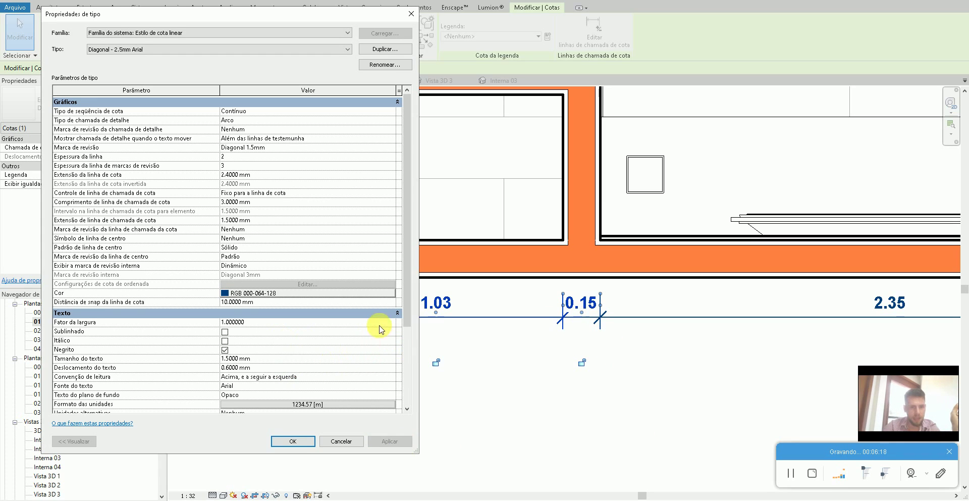
Make the dimension text background transparent and close the type properties
{"action": "scroll", "coordinate": [354, 339], "scroll_direction": "down", "scroll_amount": 2}
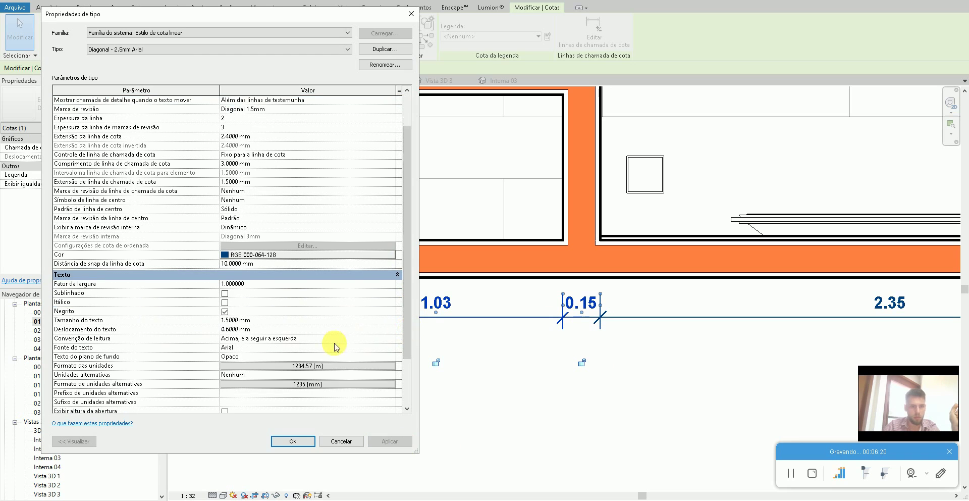
{"action": "left_click", "coordinate": [325, 356]}
{"action": "left_click", "coordinate": [390, 356]}
{"action": "left_click", "coordinate": [384, 374]}
{"action": "left_click", "coordinate": [401, 441]}
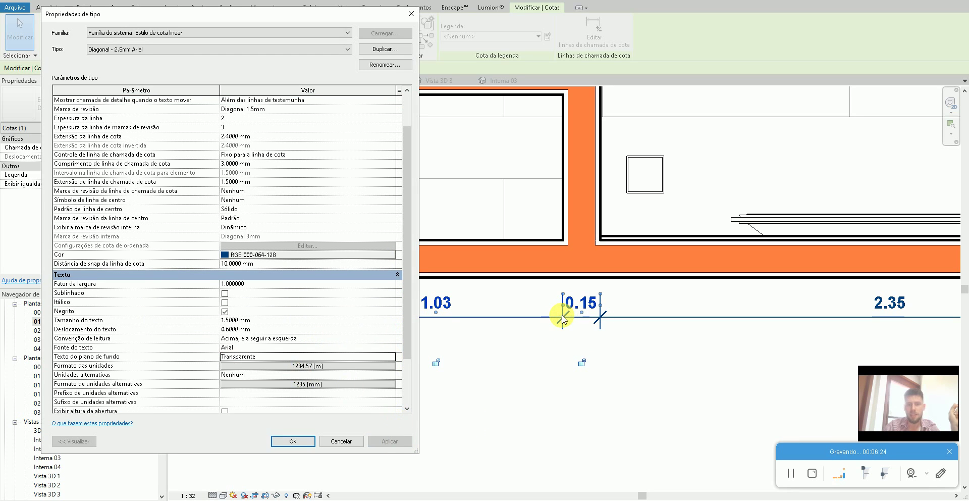
{"action": "left_click", "coordinate": [293, 441]}
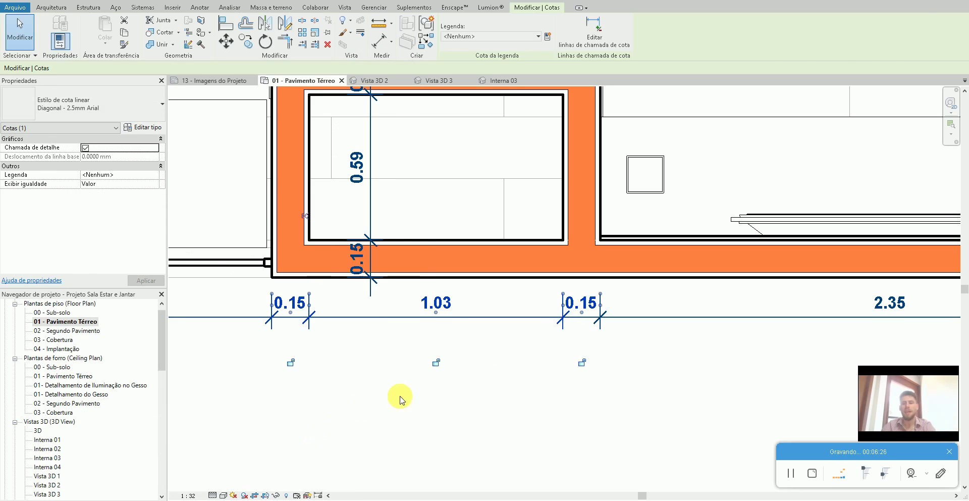
Deselect the dimension to check the result, then go to the YouTube and Facebook browser pages
{"action": "left_click", "coordinate": [404, 400]}
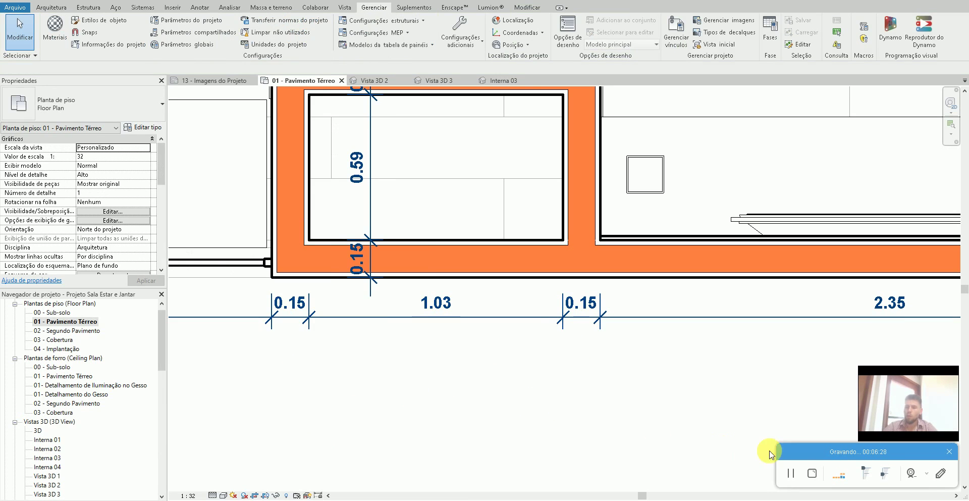
{"action": "left_click", "coordinate": [792, 474]}
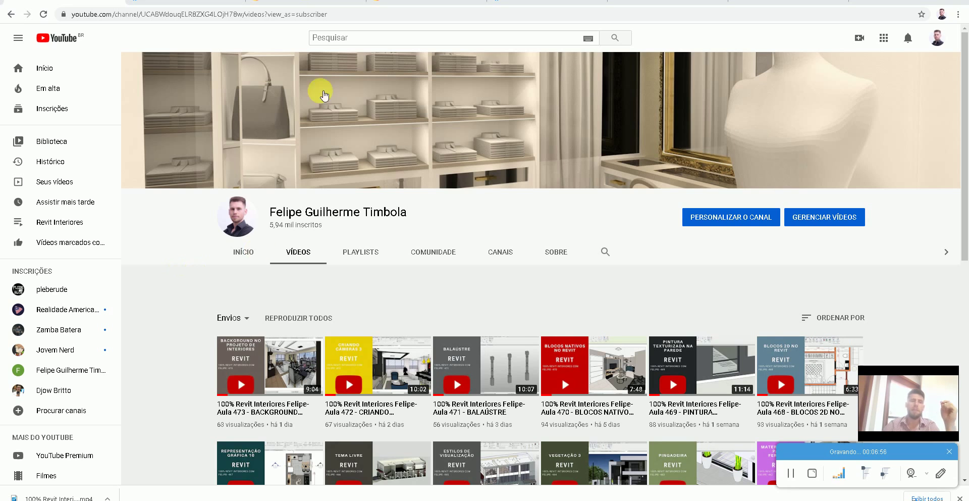
{"action": "key", "text": "ctrl+Tab"}
Scroll through the architecture firm's Facebook page, then move to the Instagram profile
{"action": "scroll", "coordinate": [300, 235], "scroll_direction": "up", "scroll_amount": 3}
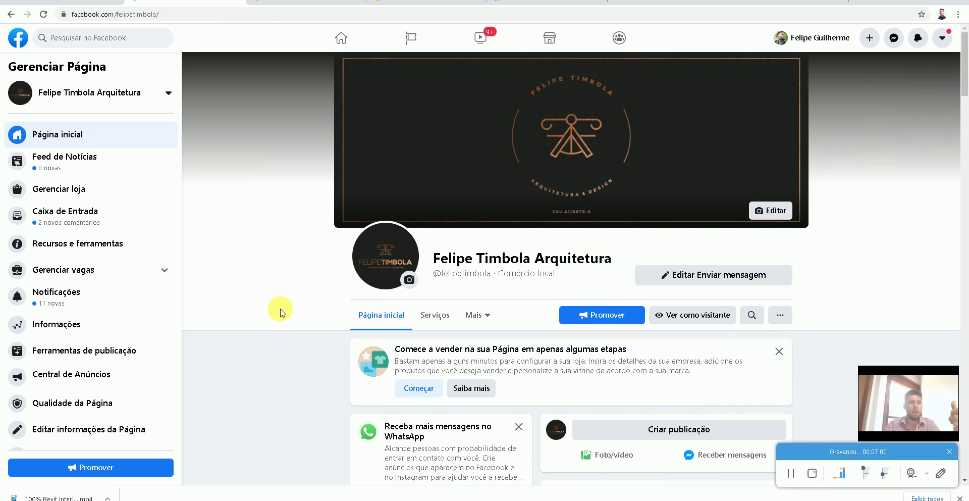
{"action": "scroll", "coordinate": [281, 311], "scroll_direction": "down", "scroll_amount": 5}
{"action": "scroll", "coordinate": [283, 312], "scroll_direction": "down", "scroll_amount": 4}
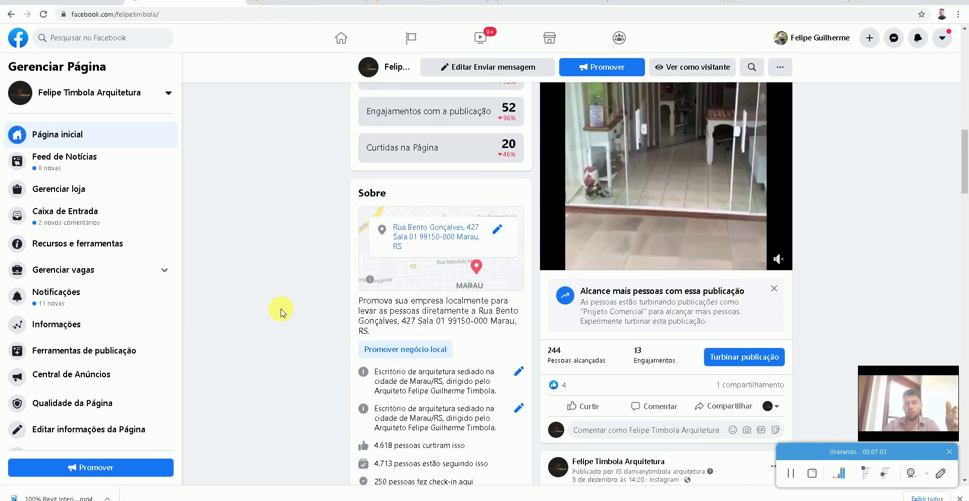
{"action": "scroll", "coordinate": [285, 312], "scroll_direction": "down", "scroll_amount": 2}
{"action": "scroll", "coordinate": [288, 313], "scroll_direction": "down", "scroll_amount": 3}
{"action": "scroll", "coordinate": [288, 313], "scroll_direction": "down", "scroll_amount": 4}
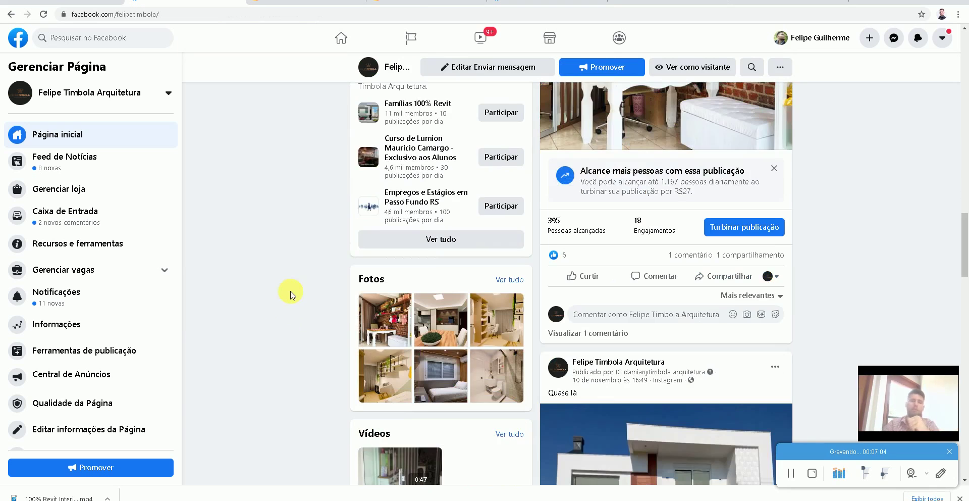
{"action": "scroll", "coordinate": [289, 314], "scroll_direction": "down", "scroll_amount": 4}
{"action": "scroll", "coordinate": [291, 314], "scroll_direction": "down", "scroll_amount": 3}
{"action": "scroll", "coordinate": [290, 314], "scroll_direction": "down", "scroll_amount": 4}
{"action": "scroll", "coordinate": [291, 314], "scroll_direction": "down", "scroll_amount": 5}
{"action": "scroll", "coordinate": [290, 314], "scroll_direction": "down", "scroll_amount": 5}
{"action": "scroll", "coordinate": [303, 333], "scroll_direction": "down", "scroll_amount": 2}
{"action": "scroll", "coordinate": [303, 339], "scroll_direction": "down", "scroll_amount": 3}
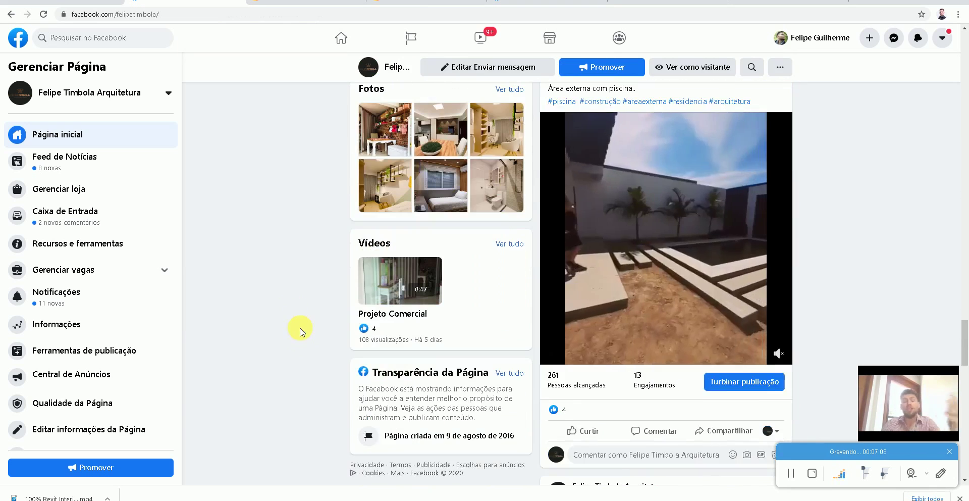
{"action": "scroll", "coordinate": [301, 327], "scroll_direction": "down", "scroll_amount": 3}
{"action": "left_click", "coordinate": [333, 3]}
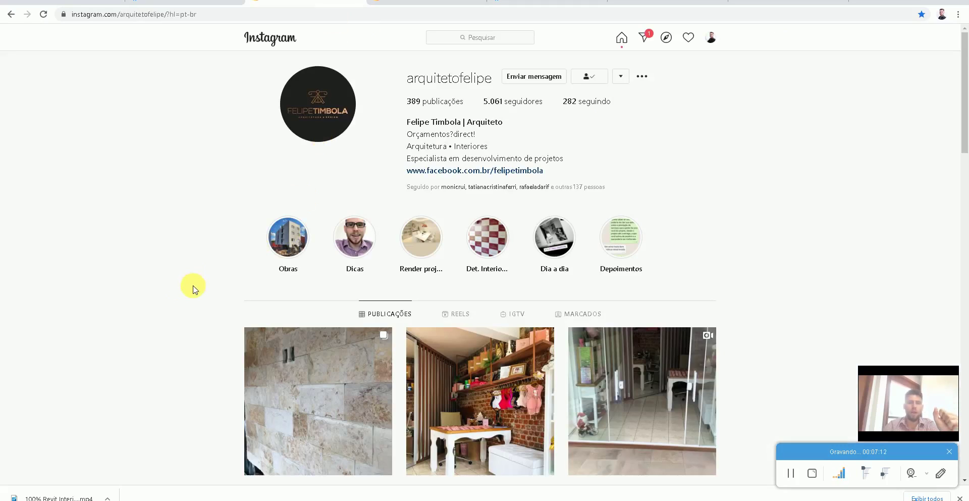
Scroll the architect's Instagram grid, then move to the Revit-blocks profile and Revit Interiores Brasil group
{"action": "scroll", "coordinate": [202, 288], "scroll_direction": "down", "scroll_amount": 1}
{"action": "scroll", "coordinate": [262, 282], "scroll_direction": "up", "scroll_amount": 1}
{"action": "scroll", "coordinate": [449, 313], "scroll_direction": "down", "scroll_amount": 6}
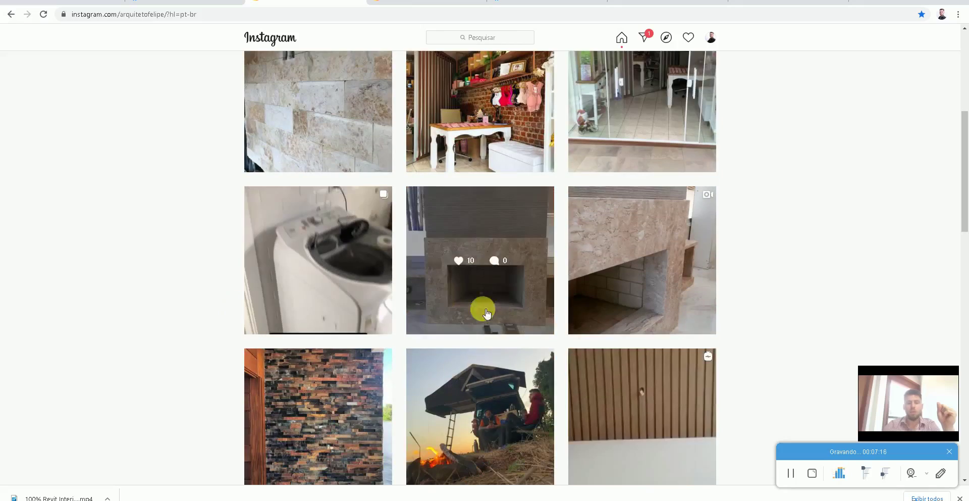
{"action": "scroll", "coordinate": [87, 236], "scroll_direction": "down", "scroll_amount": 2}
{"action": "scroll", "coordinate": [293, 232], "scroll_direction": "down", "scroll_amount": 7}
{"action": "scroll", "coordinate": [400, 329], "scroll_direction": "down", "scroll_amount": 8}
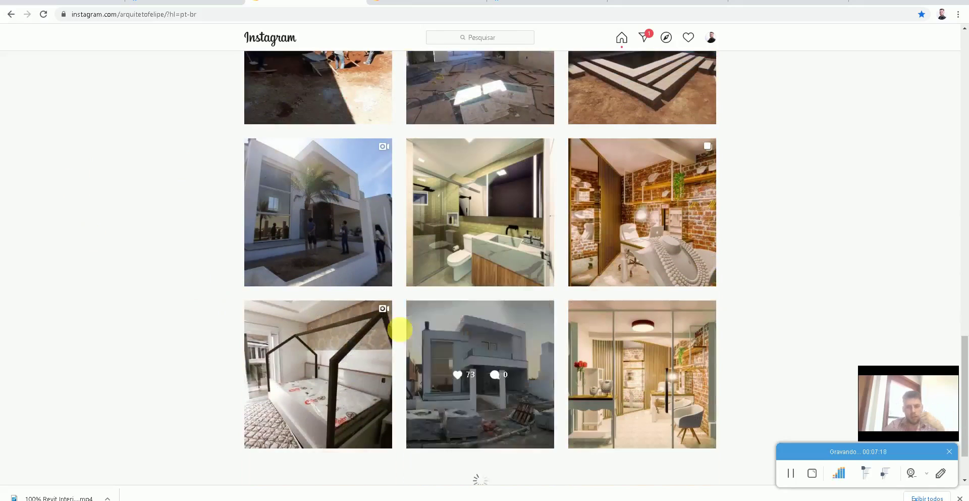
{"action": "scroll", "coordinate": [270, 285], "scroll_direction": "down", "scroll_amount": 1}
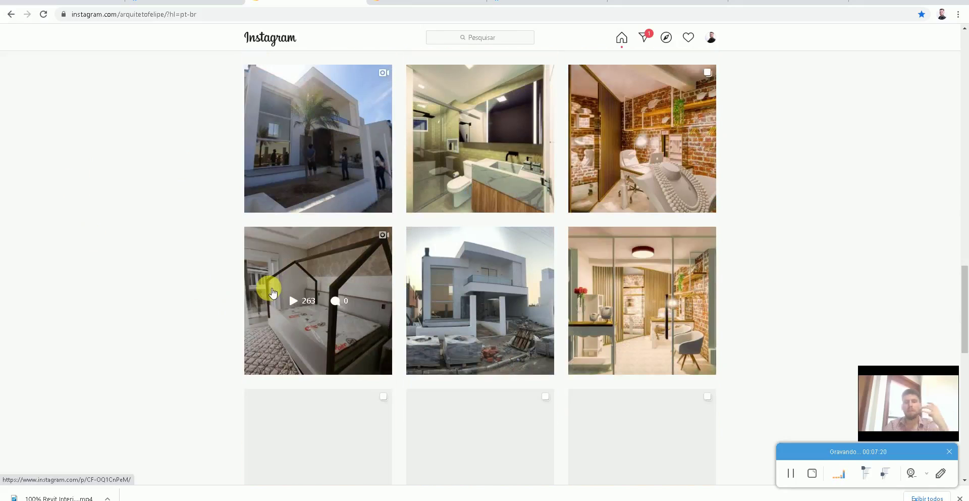
{"action": "key", "text": "ctrl+Tab"}
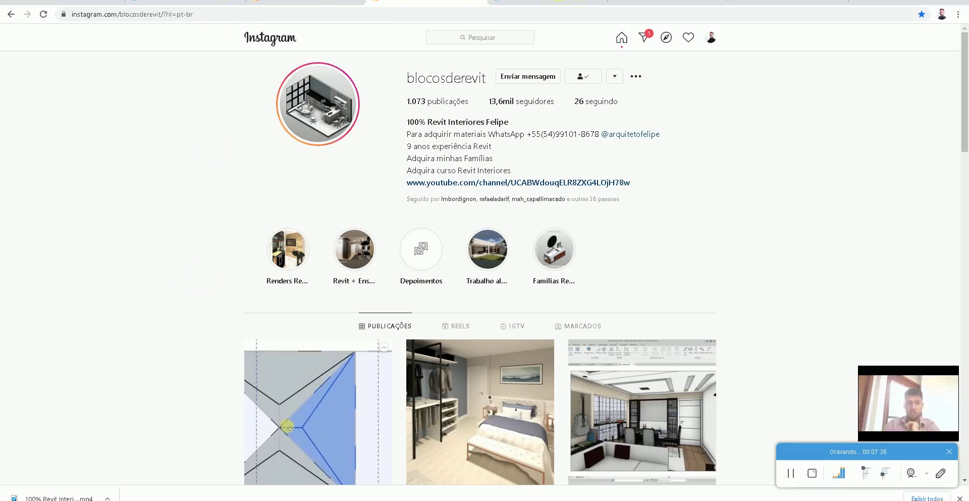
{"action": "key", "text": "ctrl+Tab"}
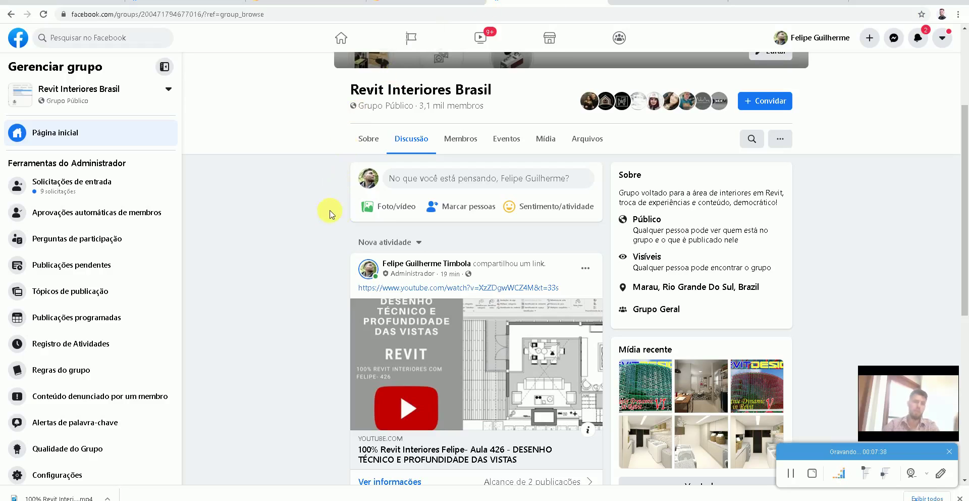
Cycle through the Twitter and LinkedIn profiles, then bring up the Blocos de Revit folder
{"action": "key", "text": "ctrl+Tab"}
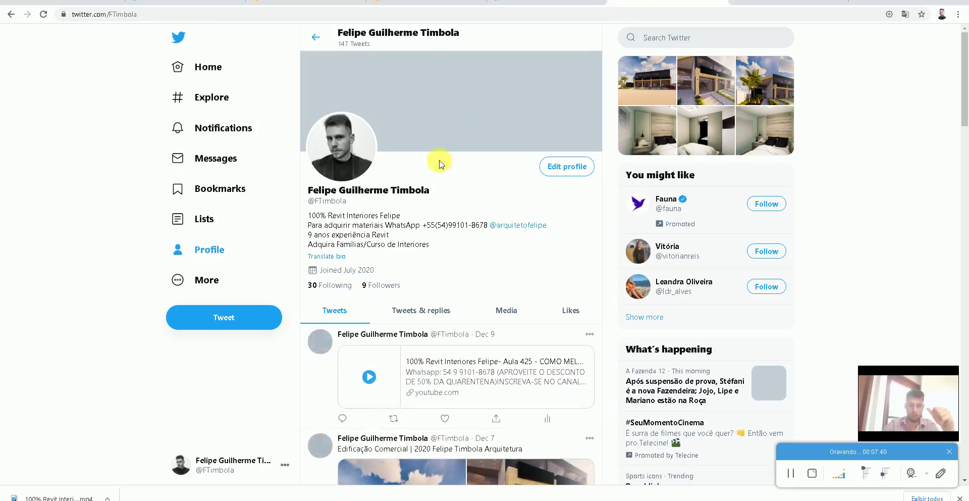
{"action": "key", "text": "ctrl+Tab"}
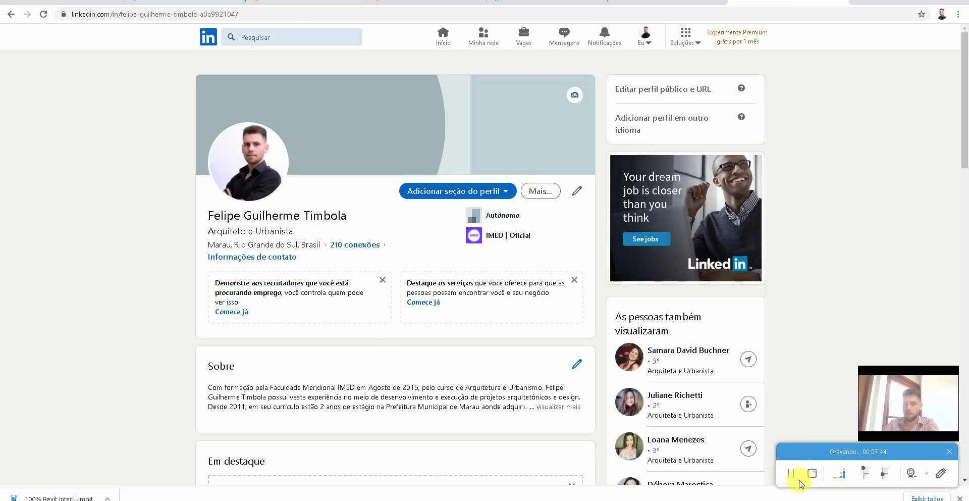
{"action": "key", "text": "alt+Tab"}
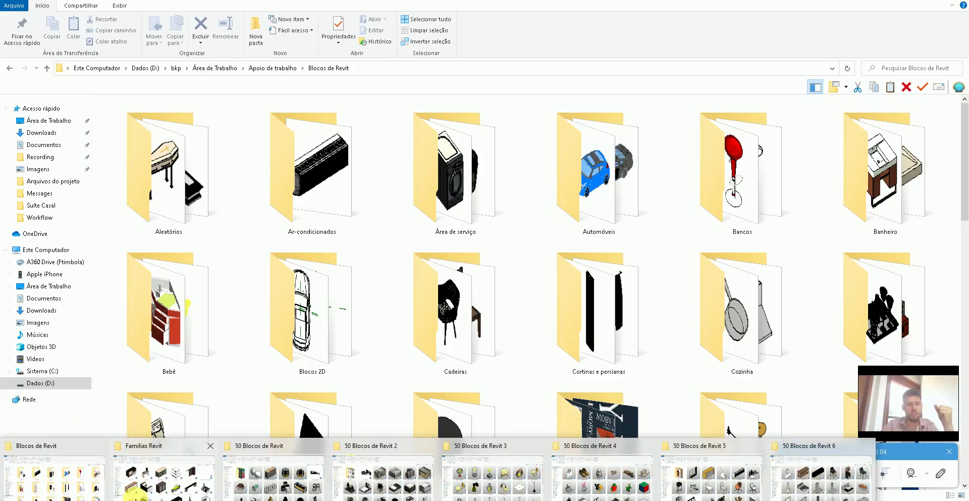
Browse the Famílias Revit family library, then return to the 50 Blocos de Revit window
{"action": "left_click", "coordinate": [147, 492]}
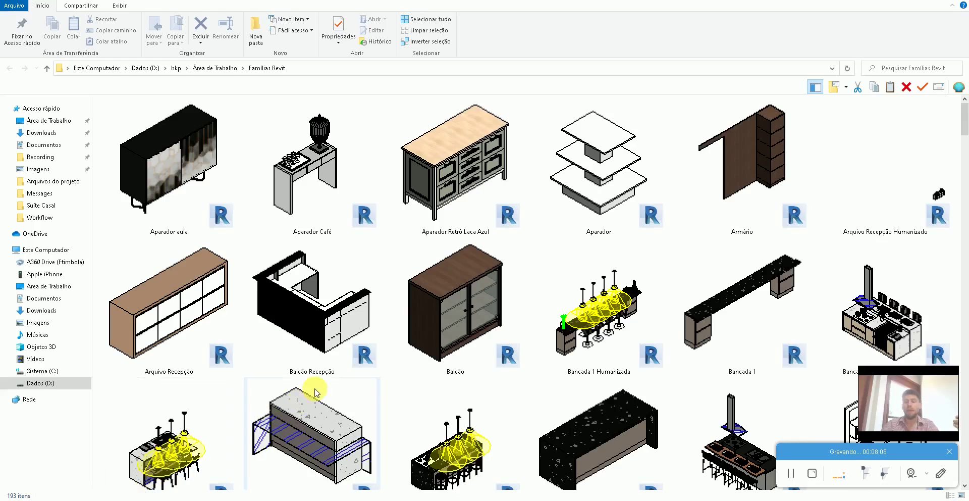
{"action": "scroll", "coordinate": [317, 371], "scroll_direction": "down", "scroll_amount": 1}
{"action": "scroll", "coordinate": [293, 358], "scroll_direction": "down", "scroll_amount": 2}
{"action": "scroll", "coordinate": [278, 353], "scroll_direction": "down", "scroll_amount": 2}
{"action": "scroll", "coordinate": [257, 353], "scroll_direction": "down", "scroll_amount": 2}
{"action": "scroll", "coordinate": [227, 364], "scroll_direction": "down", "scroll_amount": 4}
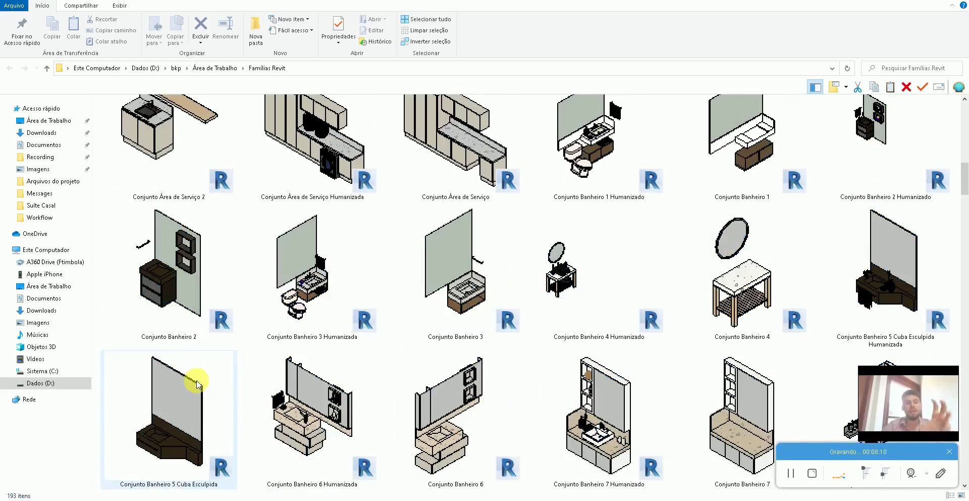
{"action": "scroll", "coordinate": [193, 379], "scroll_direction": "down", "scroll_amount": 4}
{"action": "scroll", "coordinate": [175, 374], "scroll_direction": "down", "scroll_amount": 4}
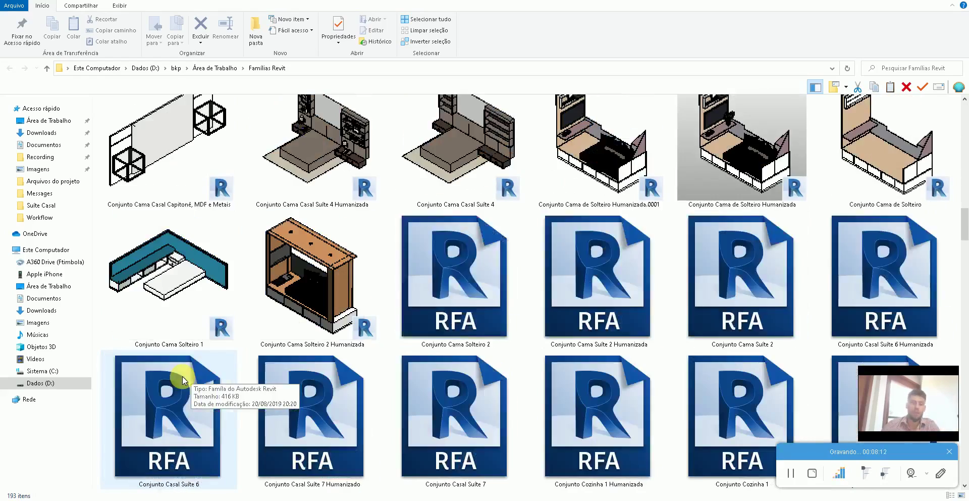
{"action": "scroll", "coordinate": [222, 379], "scroll_direction": "down", "scroll_amount": 2}
{"action": "scroll", "coordinate": [262, 384], "scroll_direction": "down", "scroll_amount": 2}
{"action": "scroll", "coordinate": [270, 378], "scroll_direction": "down", "scroll_amount": 2}
{"action": "scroll", "coordinate": [274, 380], "scroll_direction": "down", "scroll_amount": 1}
{"action": "scroll", "coordinate": [274, 382], "scroll_direction": "down", "scroll_amount": 1}
{"action": "scroll", "coordinate": [280, 384], "scroll_direction": "down", "scroll_amount": 1}
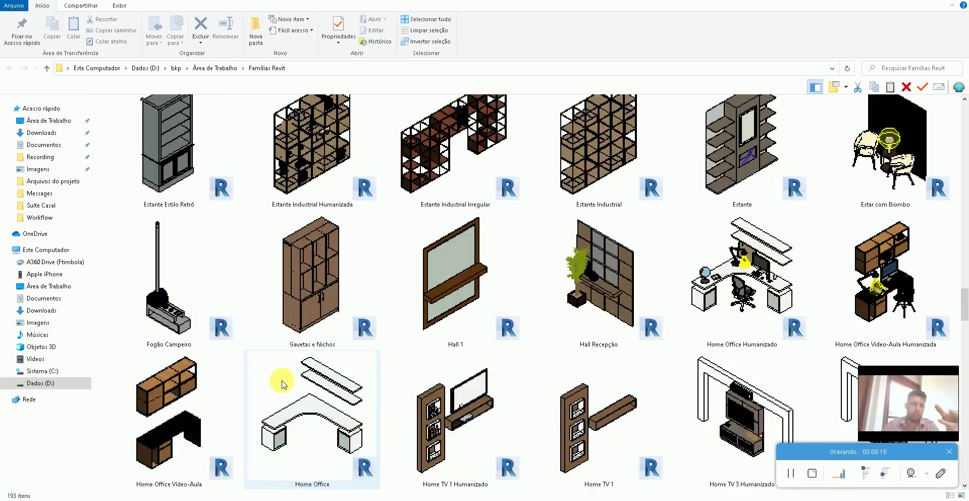
{"action": "scroll", "coordinate": [278, 383], "scroll_direction": "down", "scroll_amount": 2}
{"action": "scroll", "coordinate": [277, 382], "scroll_direction": "down", "scroll_amount": 1}
{"action": "scroll", "coordinate": [267, 381], "scroll_direction": "down", "scroll_amount": 2}
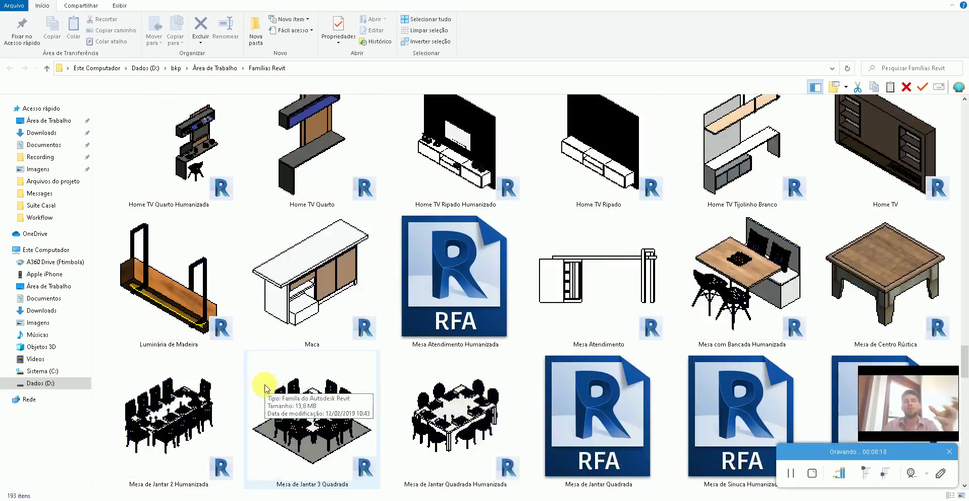
{"action": "scroll", "coordinate": [252, 383], "scroll_direction": "down", "scroll_amount": 1}
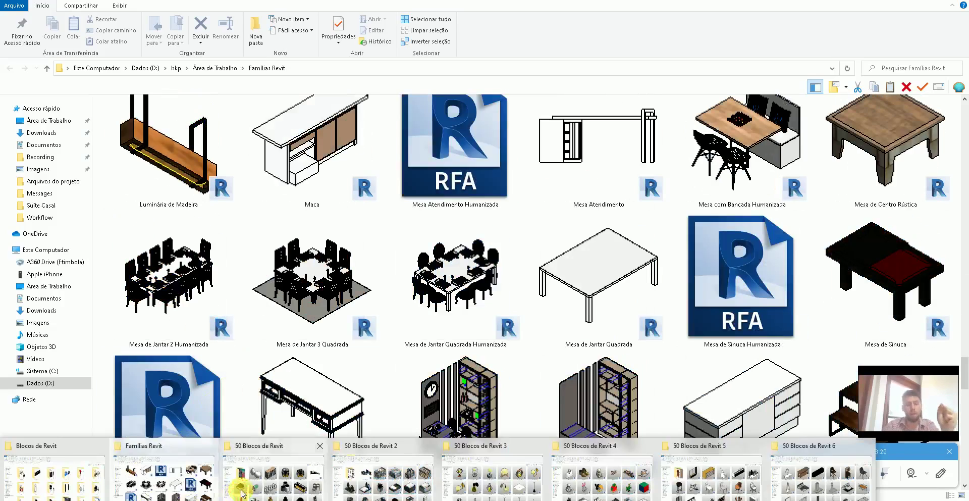
{"action": "left_click", "coordinate": [180, 474]}
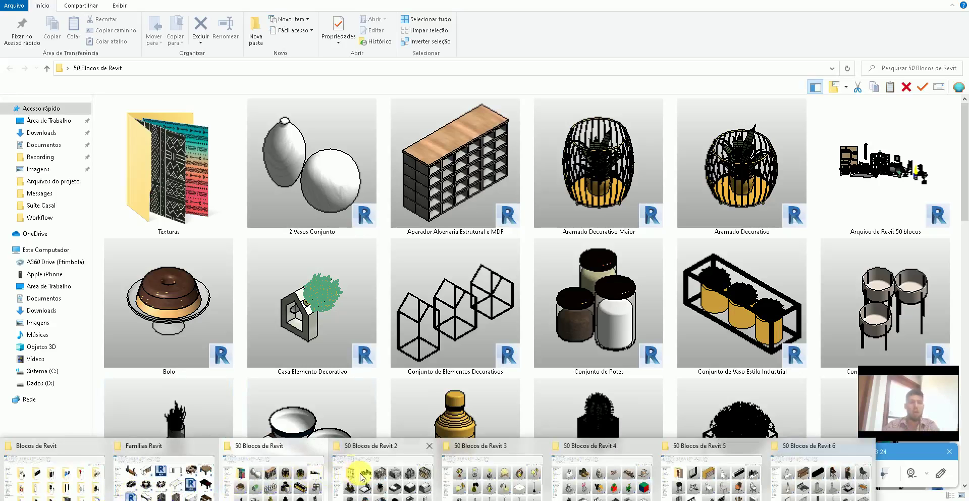
Browse the 50 Blocos de Revit 2, 3 and 4 folders
{"action": "left_click", "coordinate": [362, 474]}
{"action": "left_click", "coordinate": [467, 477]}
{"action": "scroll", "coordinate": [461, 342], "scroll_direction": "down", "scroll_amount": 5}
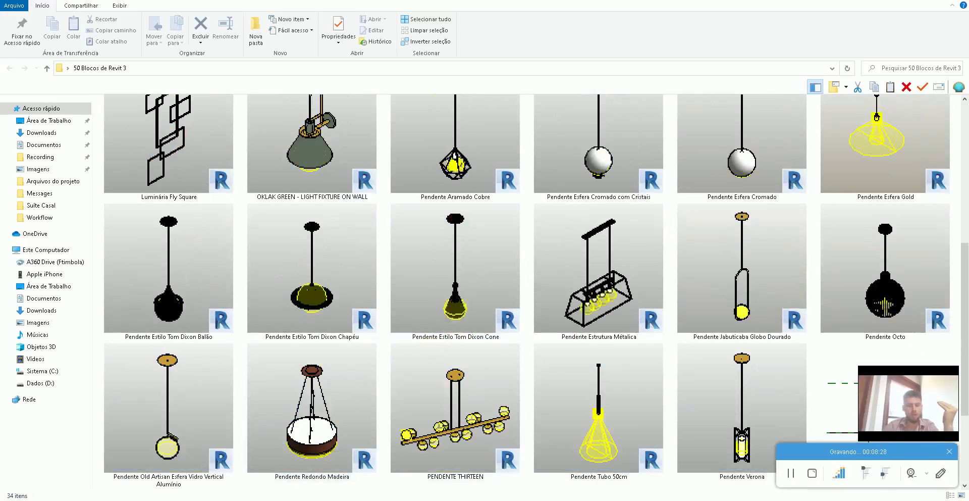
{"action": "left_click", "coordinate": [637, 482]}
{"action": "scroll", "coordinate": [498, 298], "scroll_direction": "down", "scroll_amount": 3}
{"action": "scroll", "coordinate": [497, 303], "scroll_direction": "down", "scroll_amount": 2}
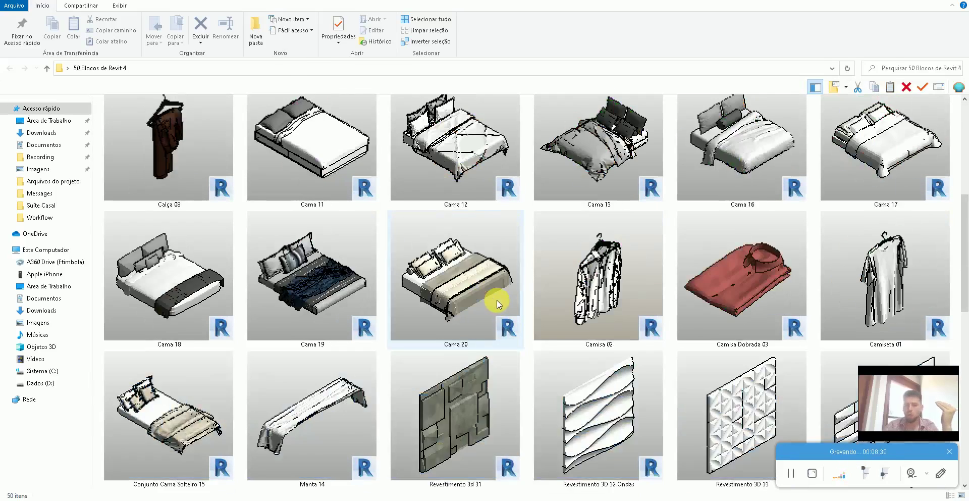
{"action": "scroll", "coordinate": [498, 302], "scroll_direction": "down", "scroll_amount": 5}
{"action": "scroll", "coordinate": [493, 305], "scroll_direction": "down", "scroll_amount": 3}
{"action": "scroll", "coordinate": [493, 305], "scroll_direction": "down", "scroll_amount": 2}
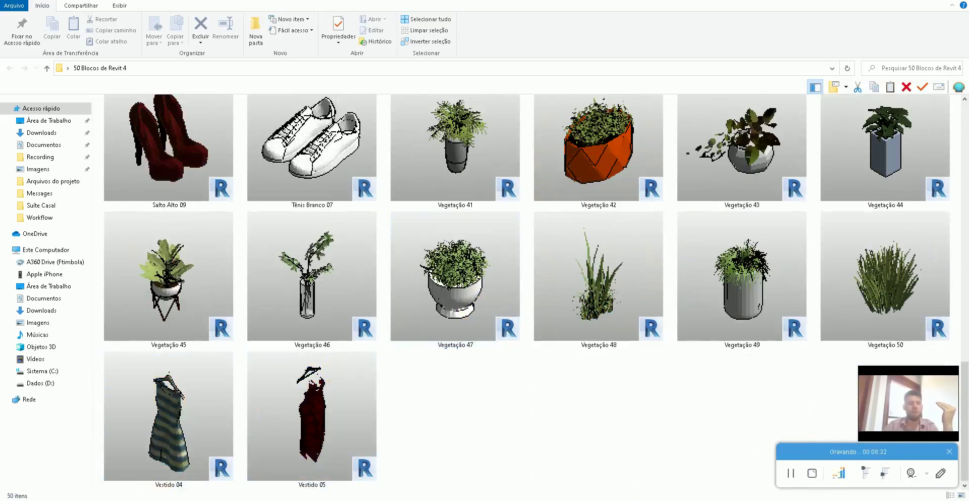
Browse the 50 Blocos de Revit 5 and 6 folders, then open the Dados (D:) drive
{"action": "left_click", "coordinate": [661, 477]}
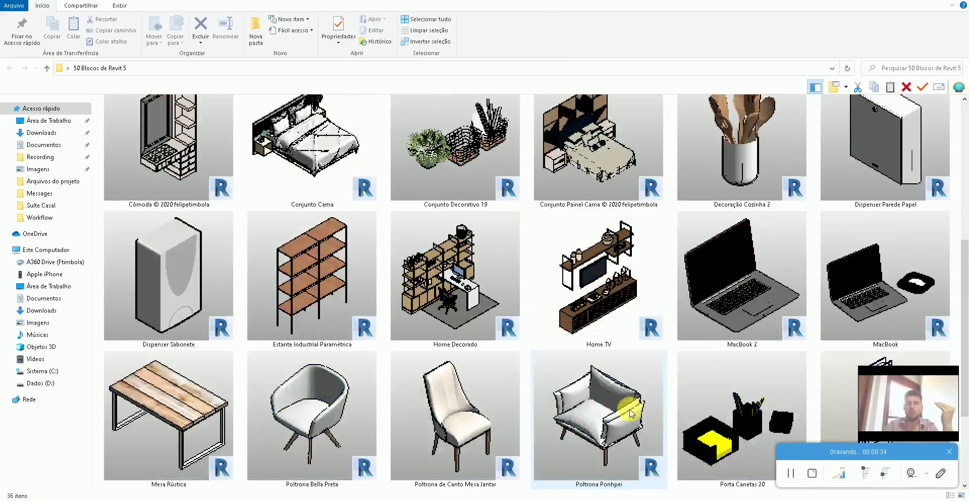
{"action": "scroll", "coordinate": [631, 413], "scroll_direction": "down", "scroll_amount": 2}
{"action": "scroll", "coordinate": [628, 407], "scroll_direction": "up", "scroll_amount": 2}
{"action": "scroll", "coordinate": [439, 422], "scroll_direction": "up", "scroll_amount": 2}
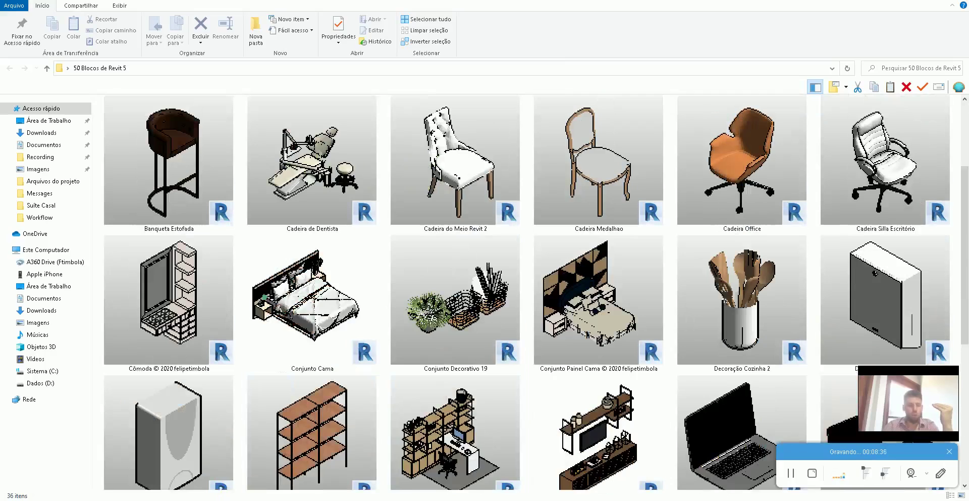
{"action": "left_click", "coordinate": [722, 469]}
{"action": "scroll", "coordinate": [593, 308], "scroll_direction": "down", "scroll_amount": 3}
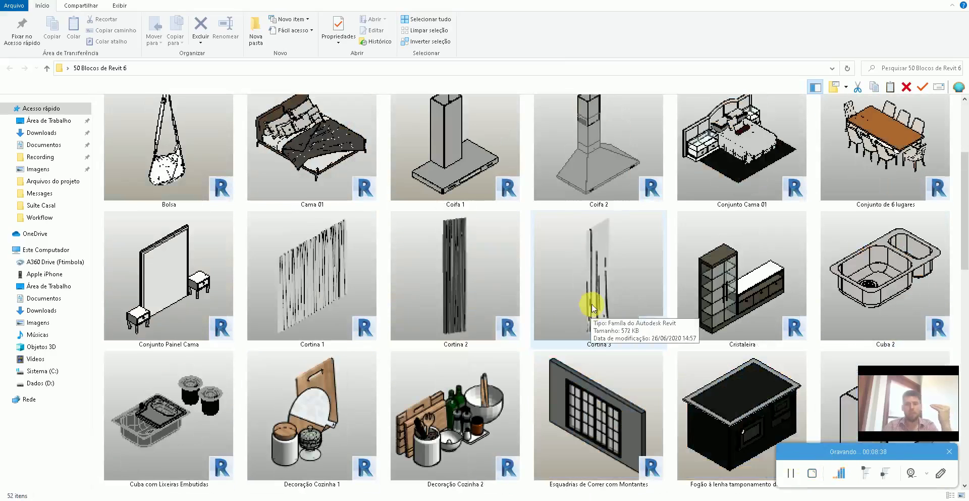
{"action": "scroll", "coordinate": [578, 308], "scroll_direction": "down", "scroll_amount": 3}
{"action": "scroll", "coordinate": [576, 298], "scroll_direction": "down", "scroll_amount": 5}
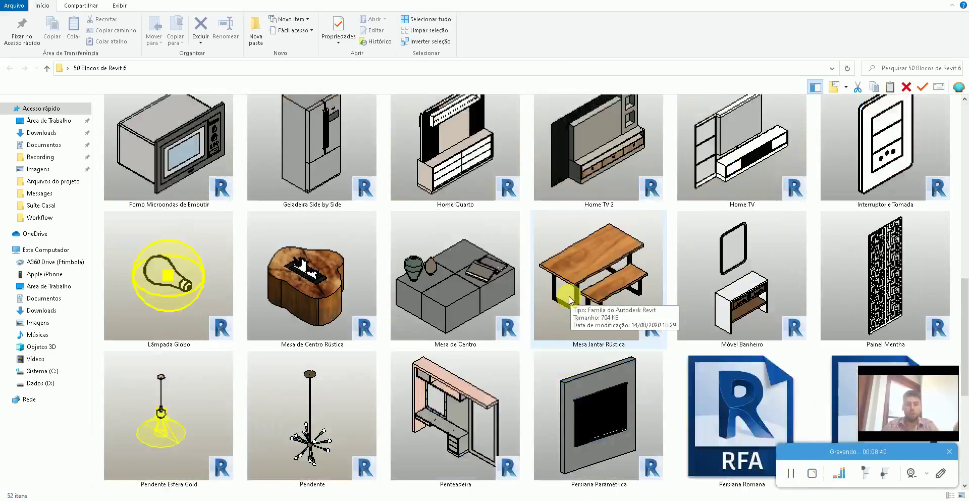
{"action": "scroll", "coordinate": [566, 290], "scroll_direction": "down", "scroll_amount": 3}
{"action": "left_click", "coordinate": [60, 387]}
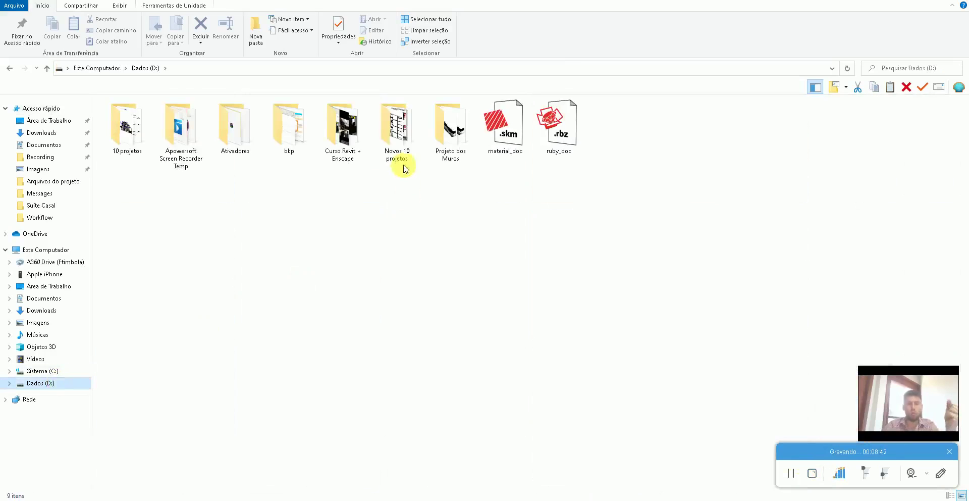
Browse from Dados (D:) into bkp and open the CURSO INTERIORES REVIT video folder
{"action": "double_click", "coordinate": [338, 146]}
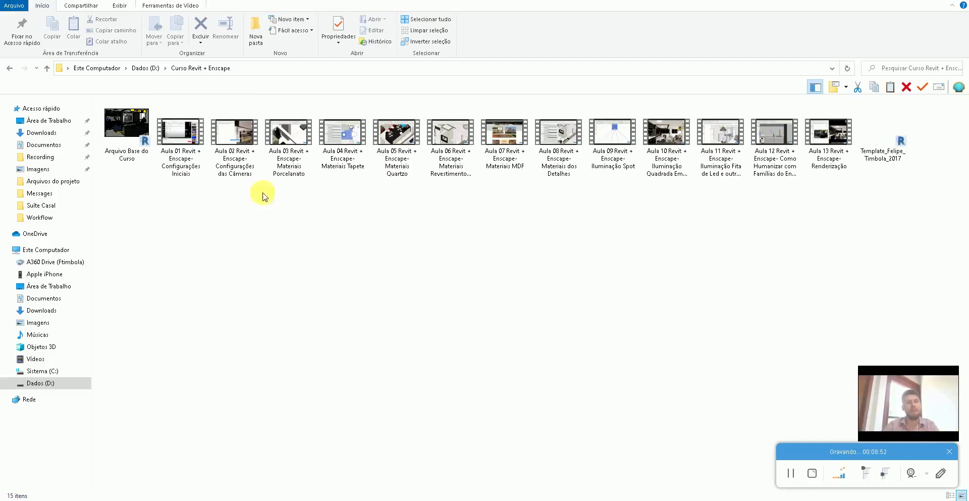
{"action": "left_click", "coordinate": [9, 72]}
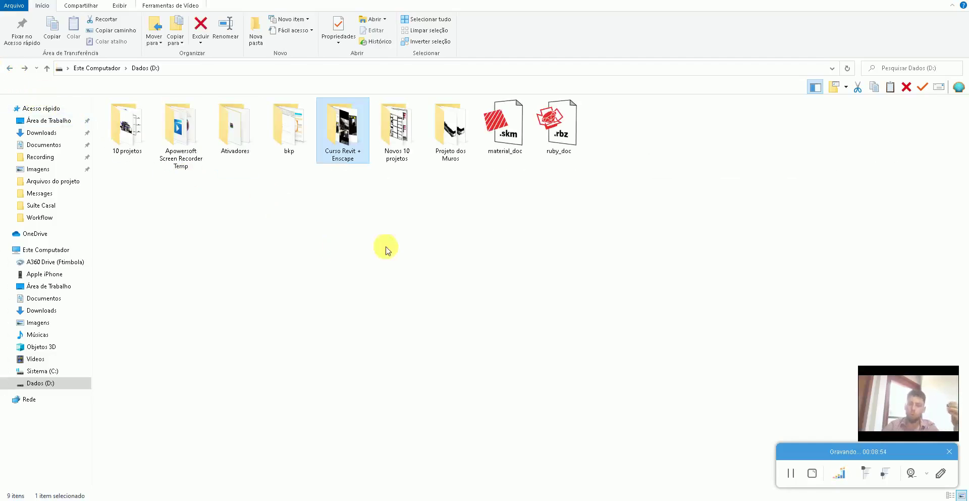
{"action": "double_click", "coordinate": [266, 123]}
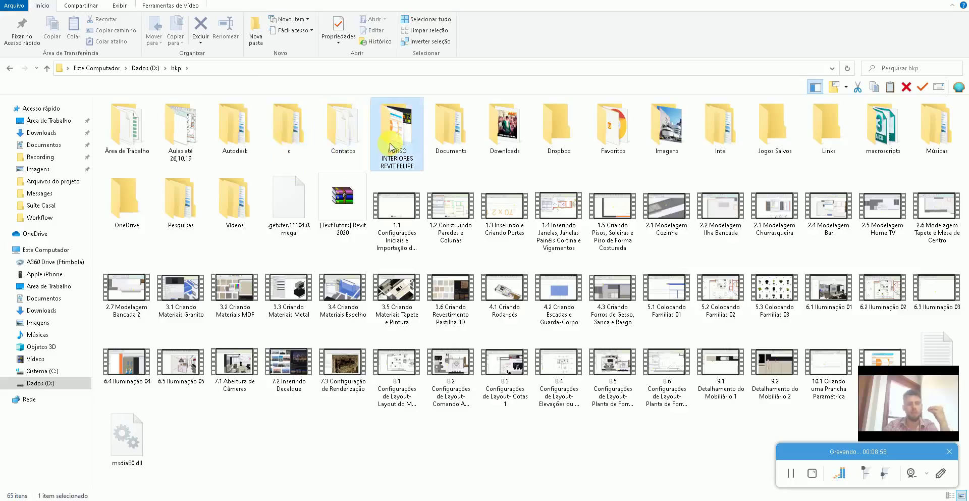
{"action": "double_click", "coordinate": [398, 132]}
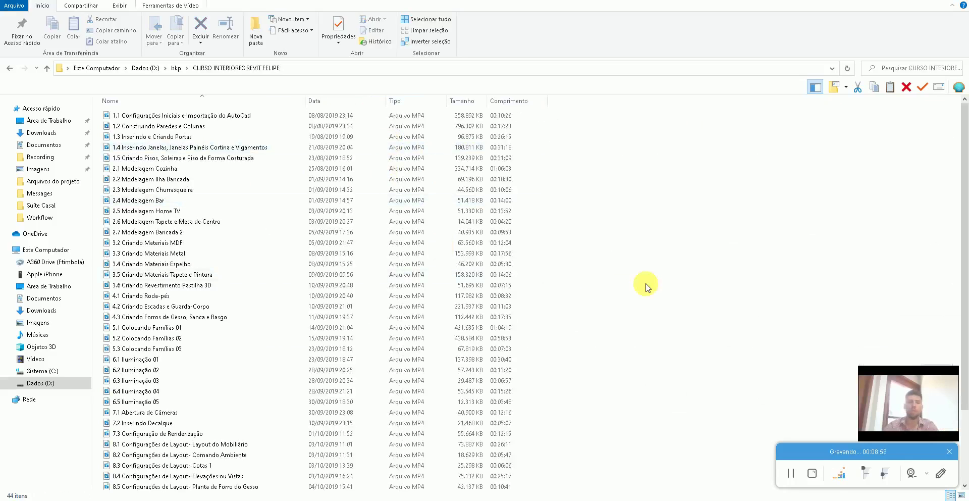